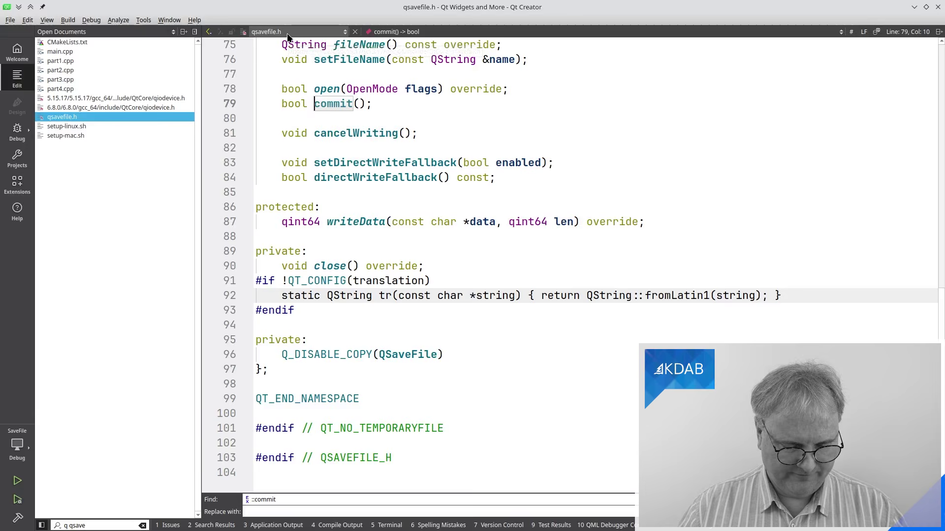
- Try to switch from qsavefile.h to its source file, and close the qglobal.h file opened instead
key("F4")
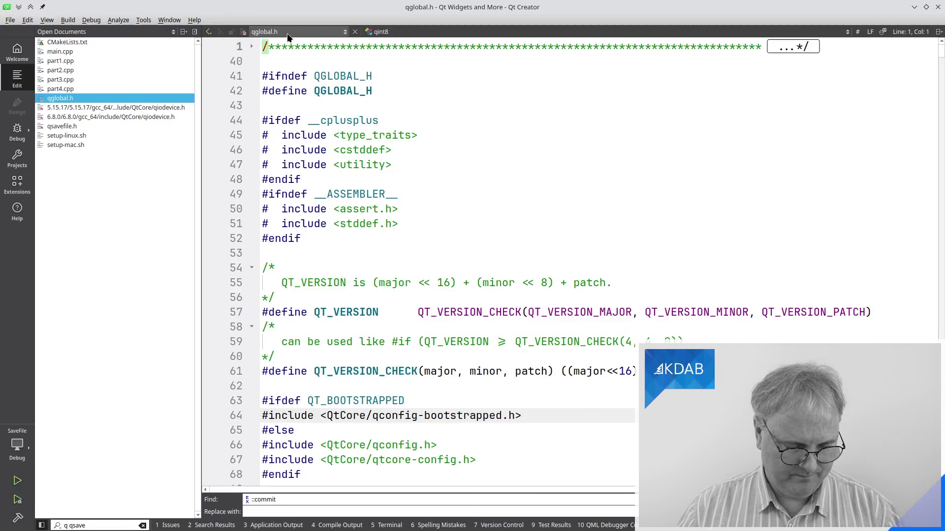
key("ctrl+w")
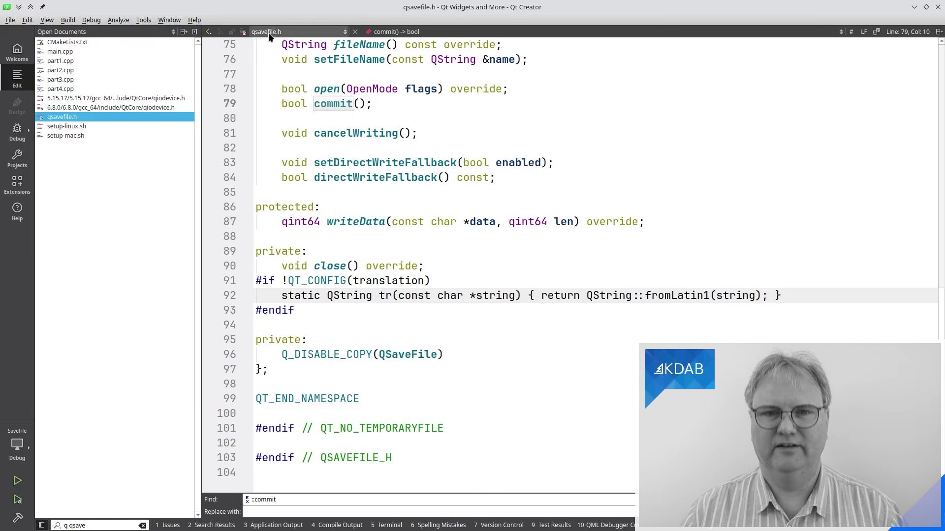
- Browse the Qt 5.15.17 QtCore include folder for files to open, without opening any
key("ctrl+o")
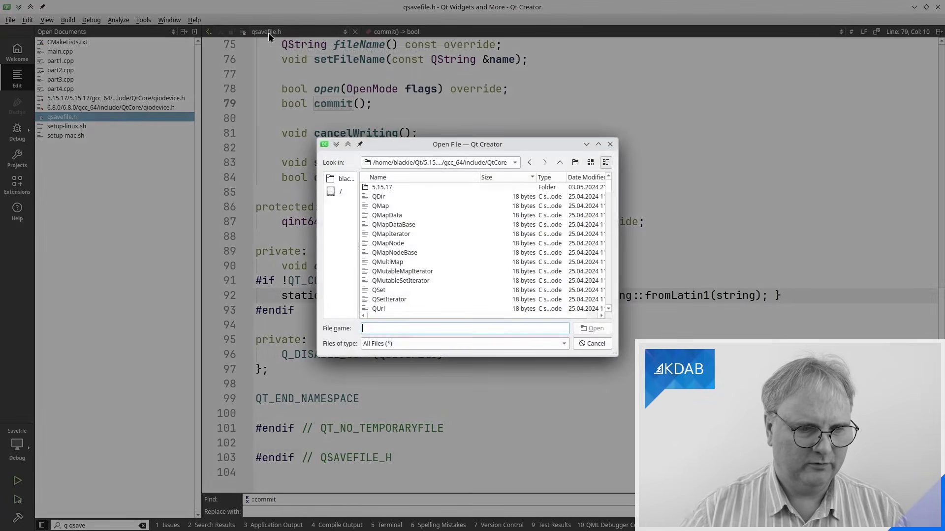
scroll(416, 252, "down", 5)
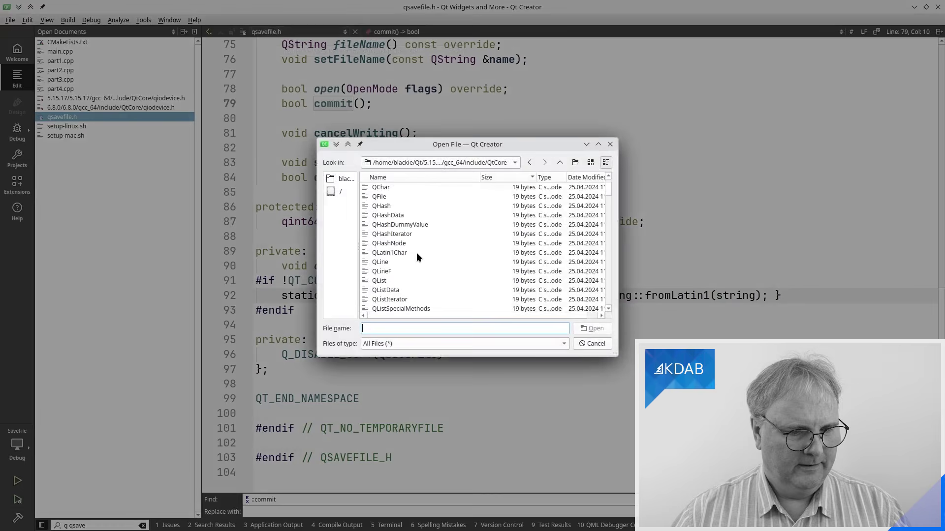
scroll(416, 252, "down", 10)
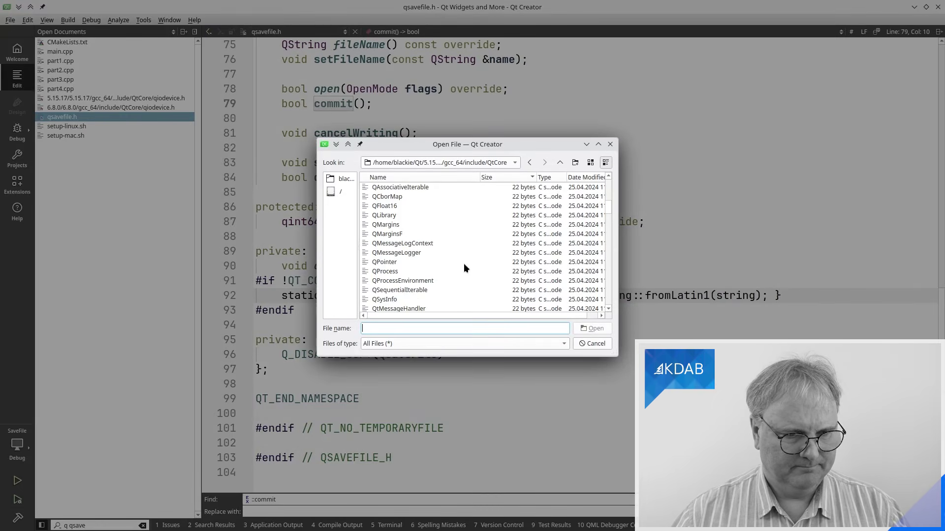
scroll(462, 260, "down", 10)
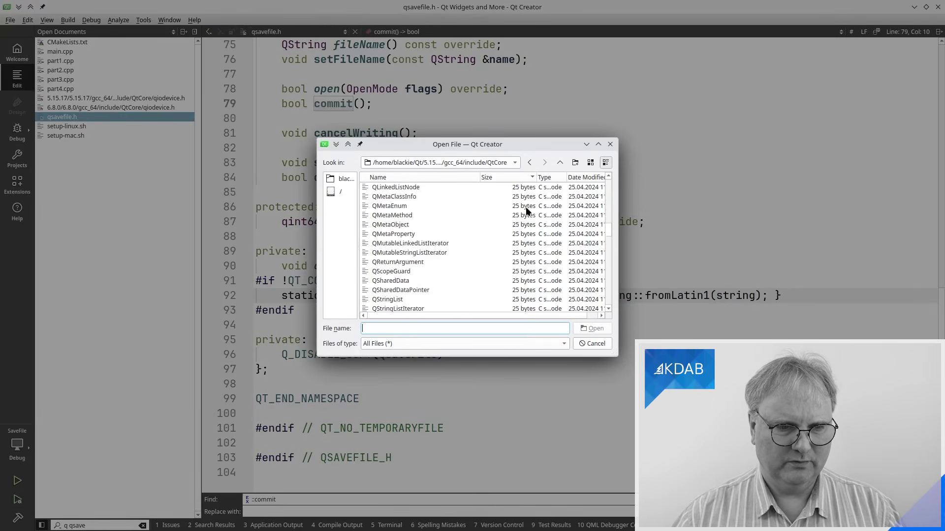
scroll(526, 208, "down", 6)
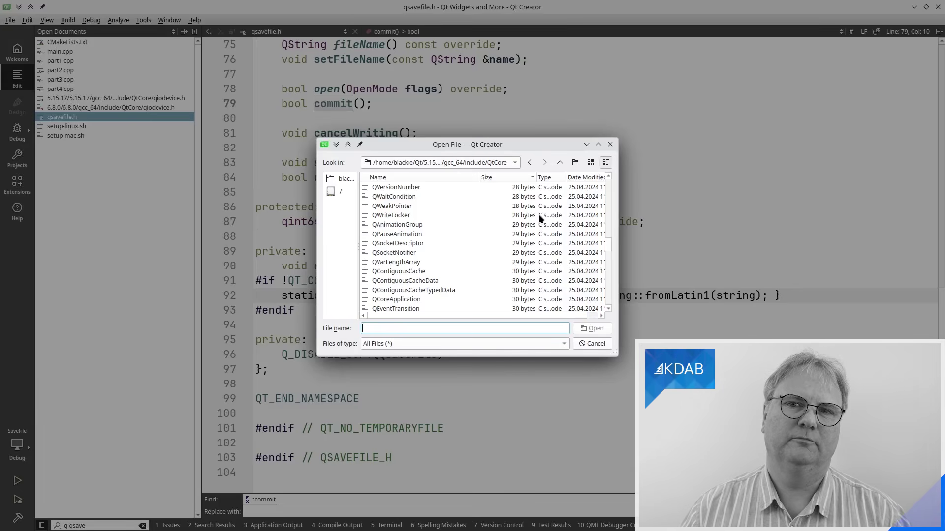
key("Escape")
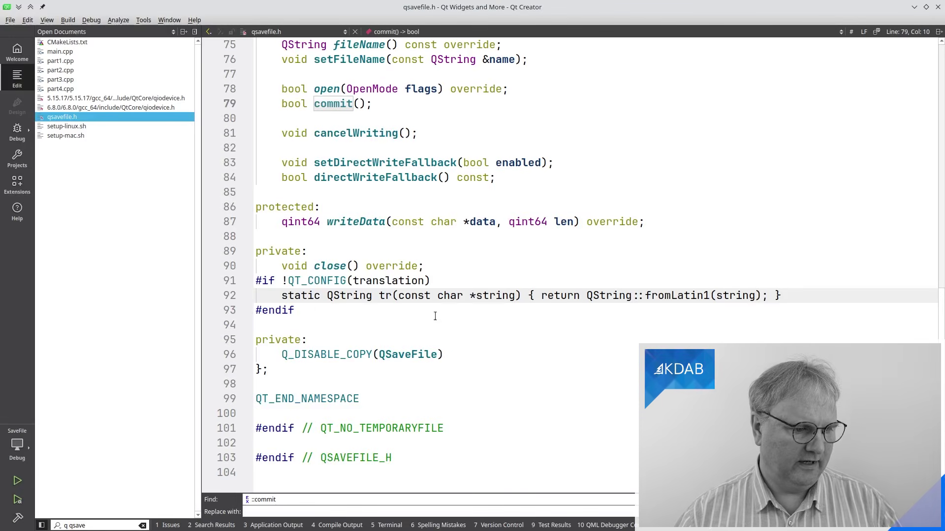
- Create a new Files in Directories filter in the Locator preferences
key("alt+e")
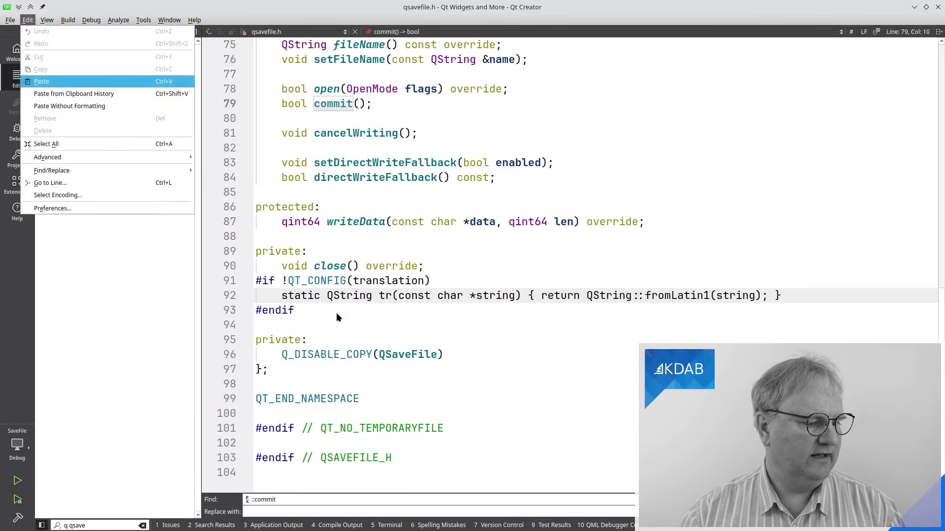
key("Up")
key("Return")
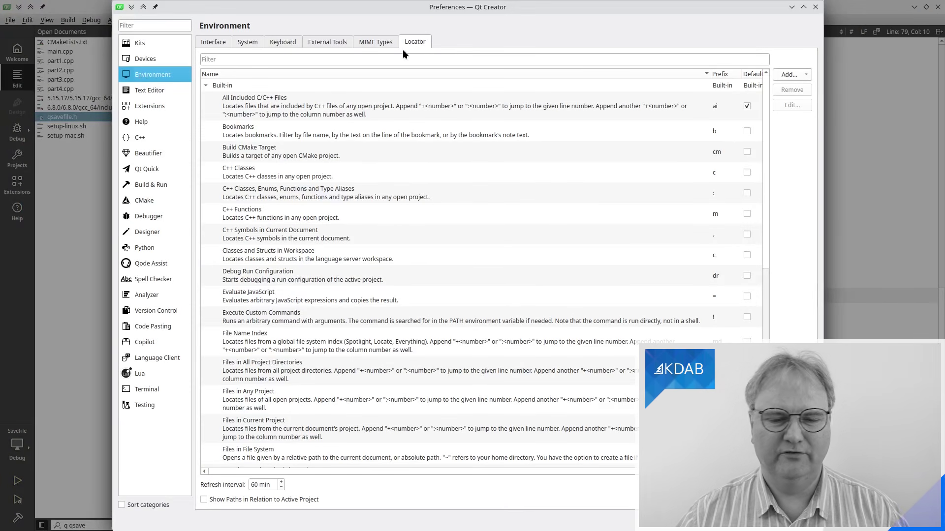
left_click(799, 75)
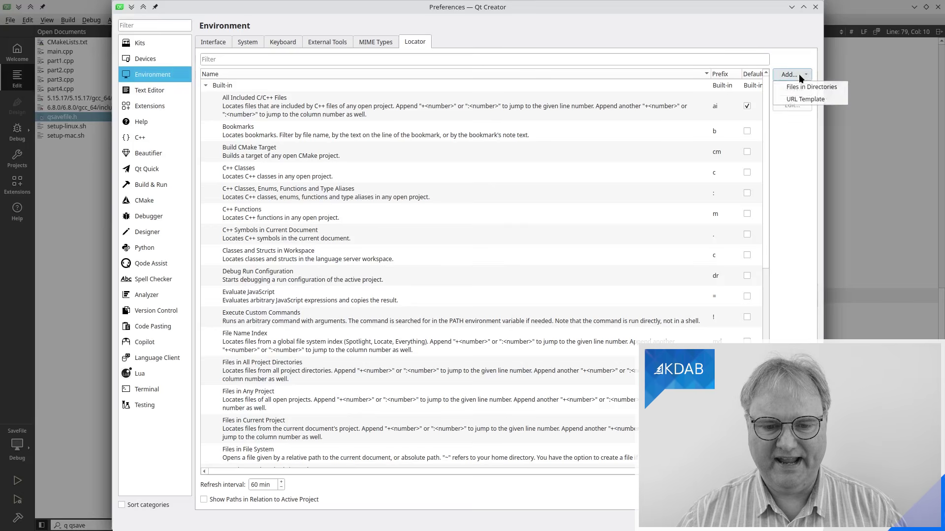
left_click(800, 86)
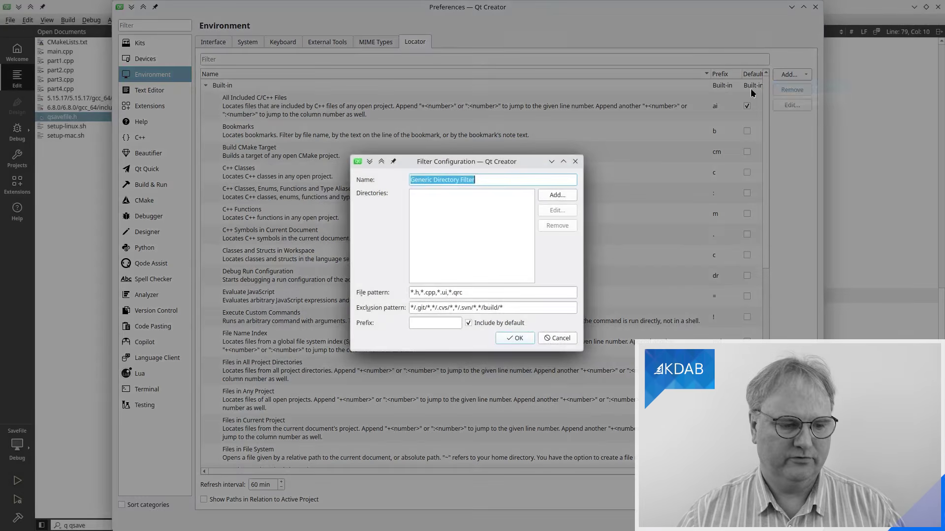
- Name the new directory filter "Qt 6.8.1 sources"
type("qt")
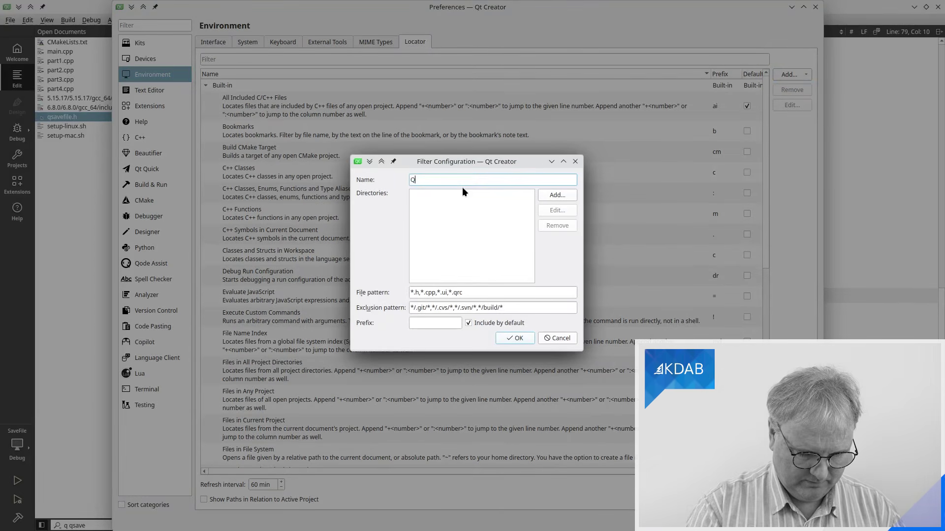
key("BackSpace")
key("BackSpace")
type("Qt 67.8.")
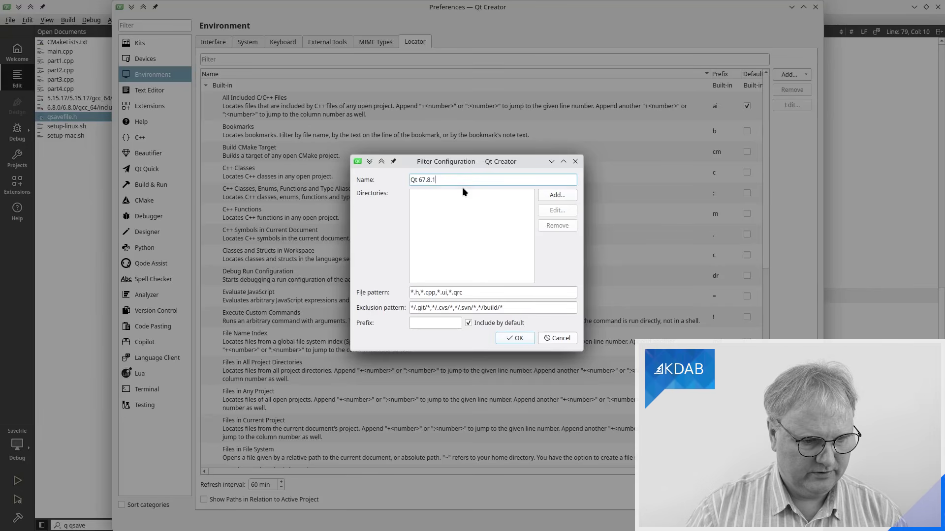
type("1")
key("Left")
key("Left")
key("Left")
key("Left")
key("BackSpace")
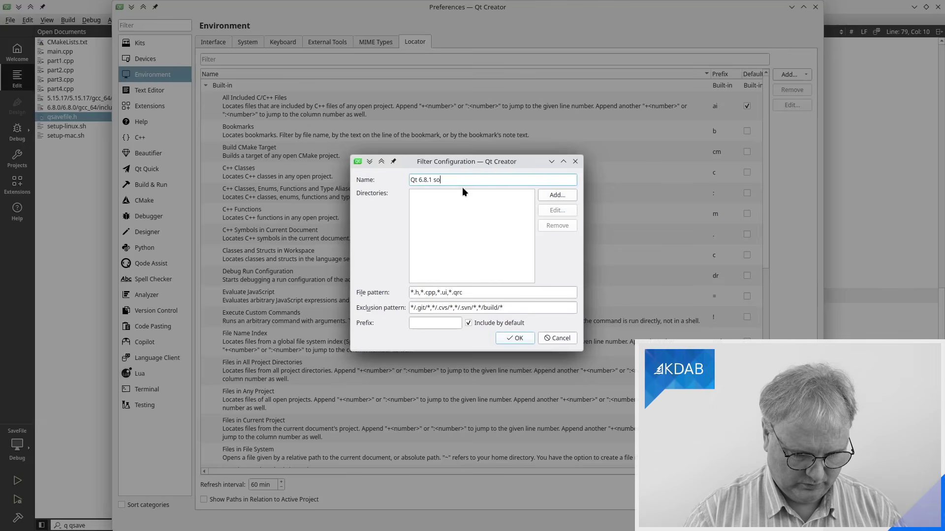
- Add the directory ~/Qt/6.8.1/6.8.1/Src to the filter's directories
left_click(564, 193)
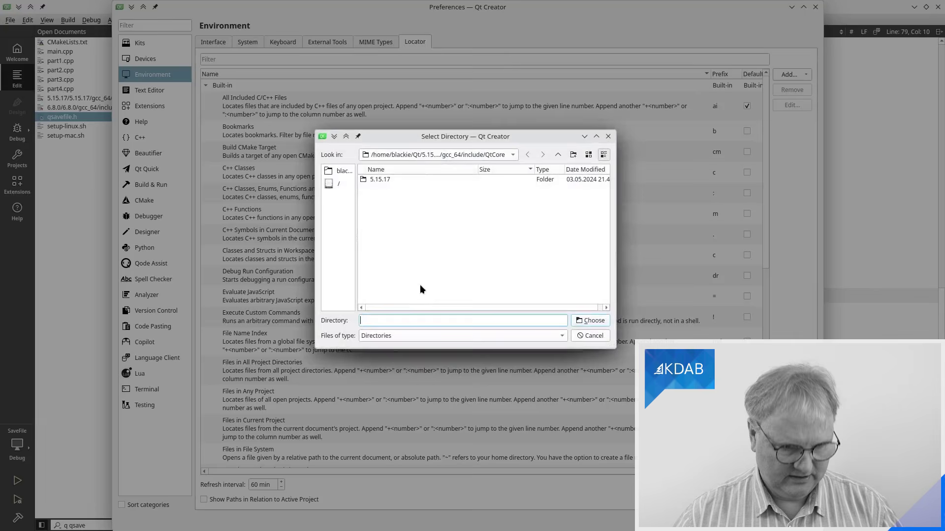
type("~/Qt/6.8.1/6.8.1/Src")
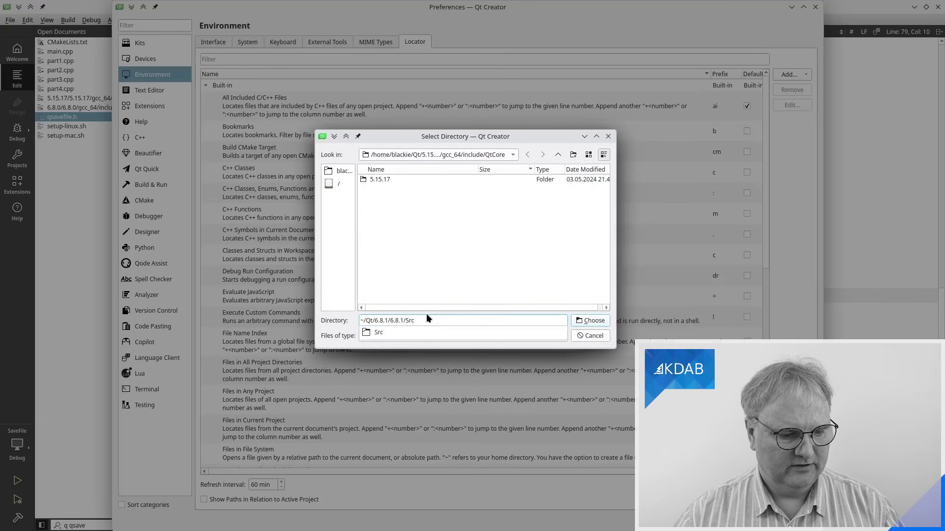
key("Return")
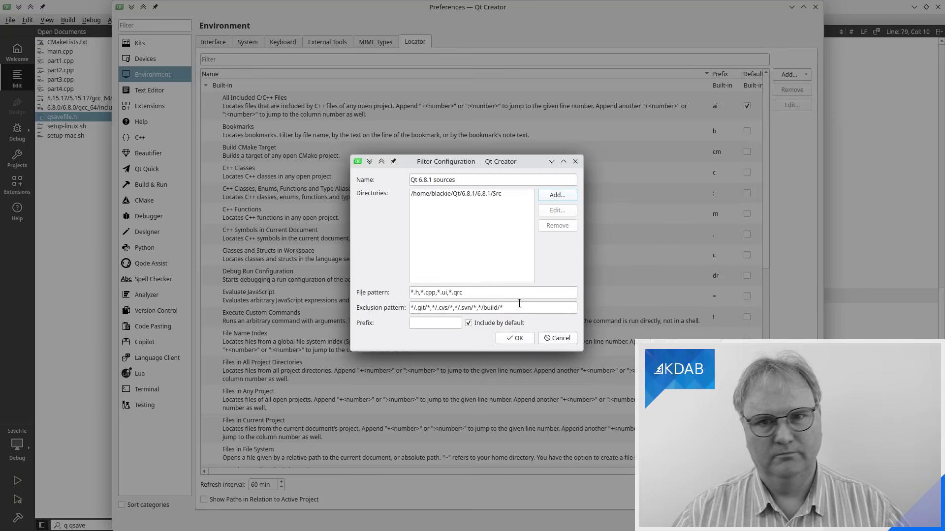
- Set the filter's prefix to qwam, disable Include by default, and save the filter and preferences
left_click(424, 325)
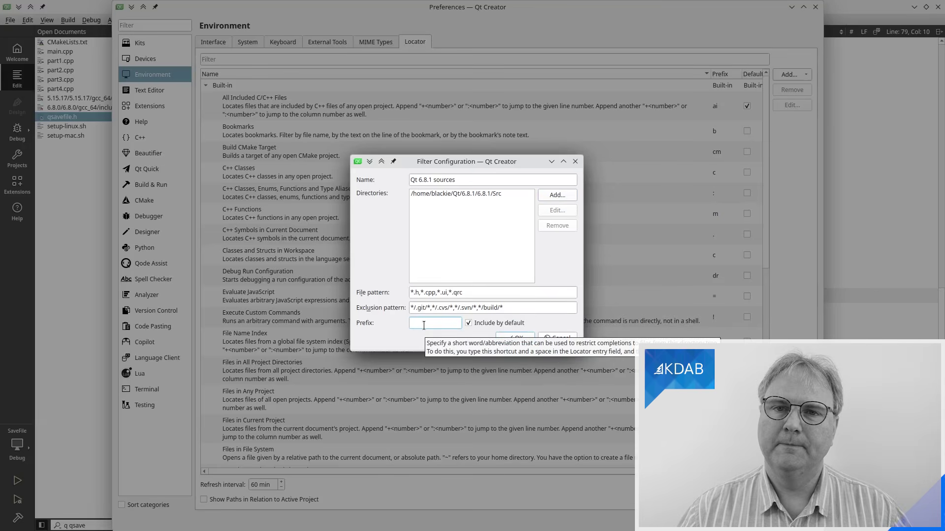
type("q")
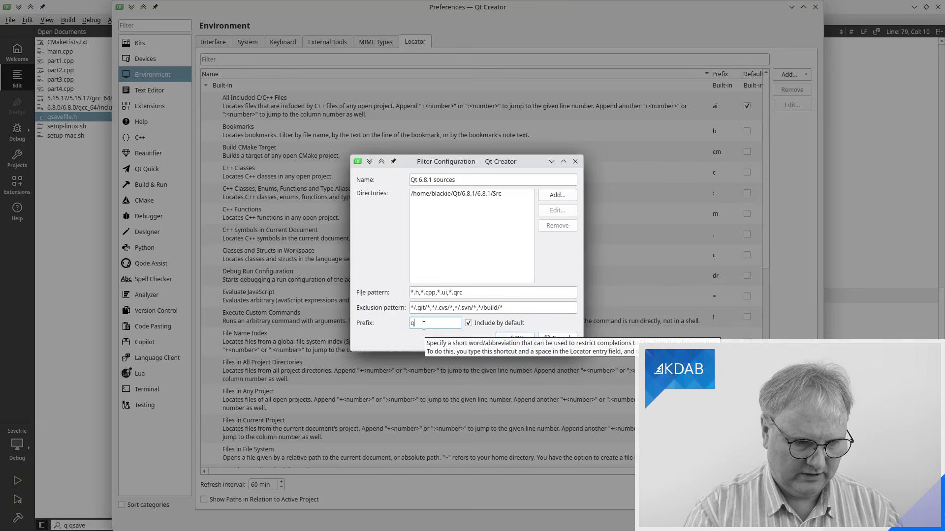
type("qwam")
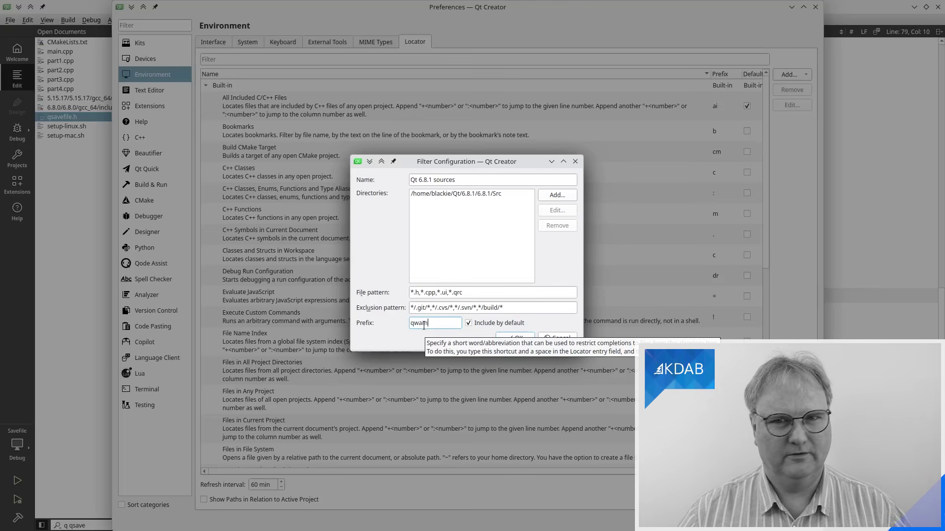
left_click(504, 323)
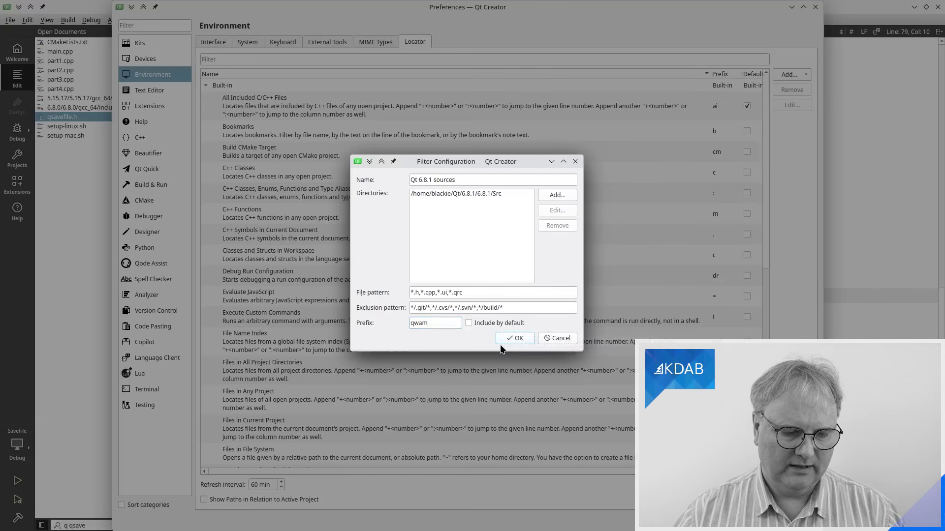
left_click(518, 338)
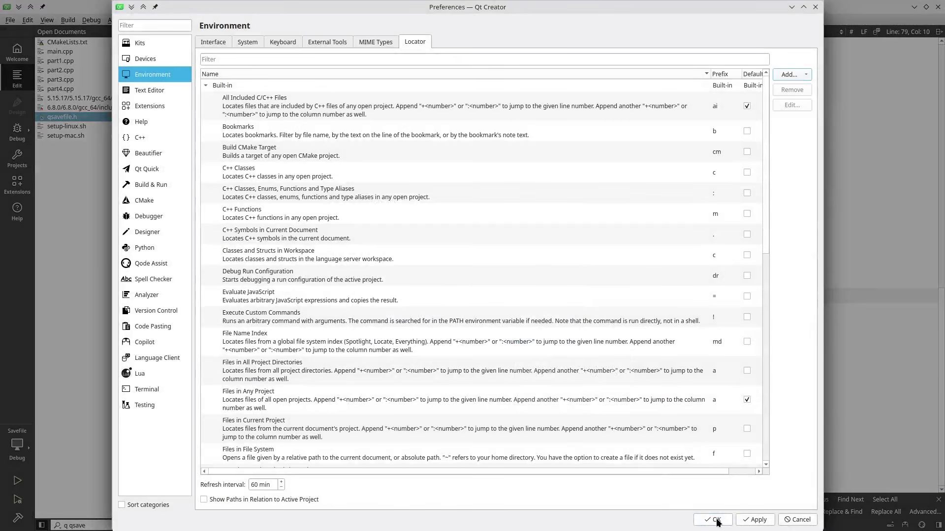
left_click(715, 519)
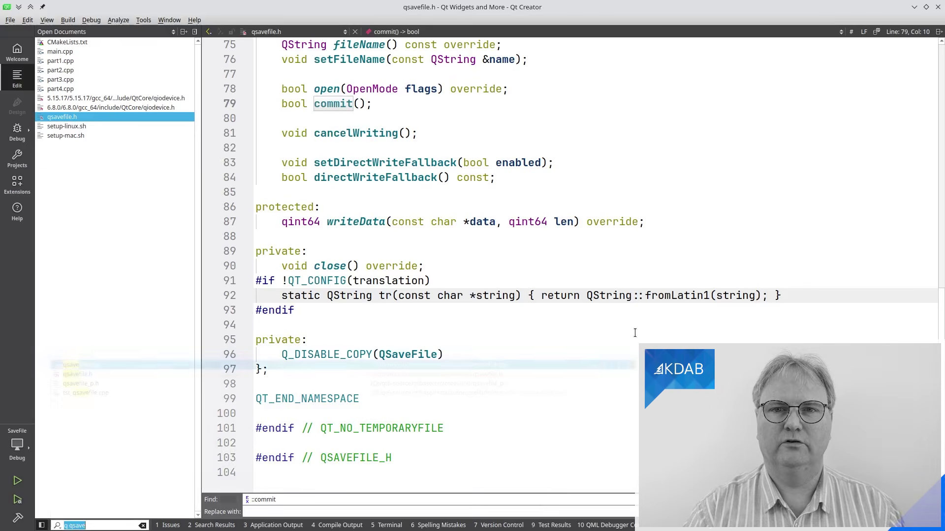
- Open qsavefile.cpp from the Qt 6.8.1 sources using the locator query "qwam savefile"
key("ctrl+k")
type("qwam")
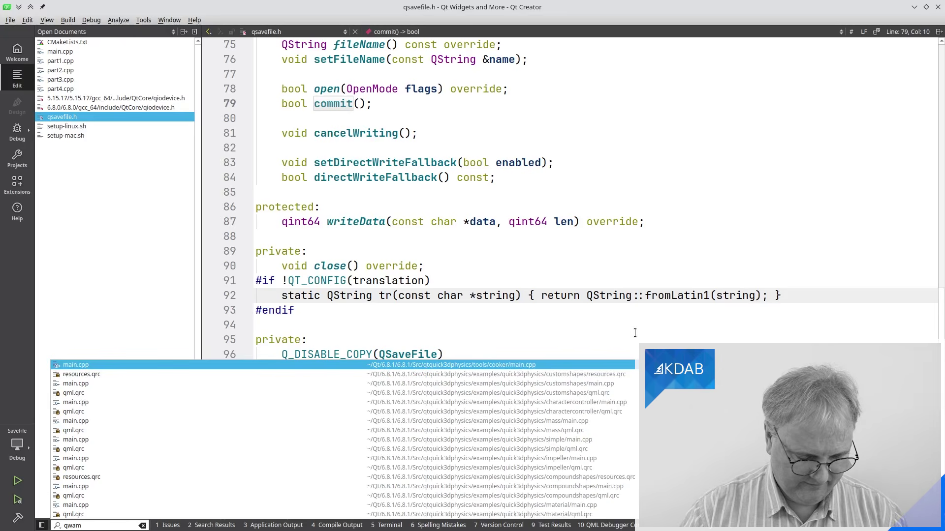
type("savefile")
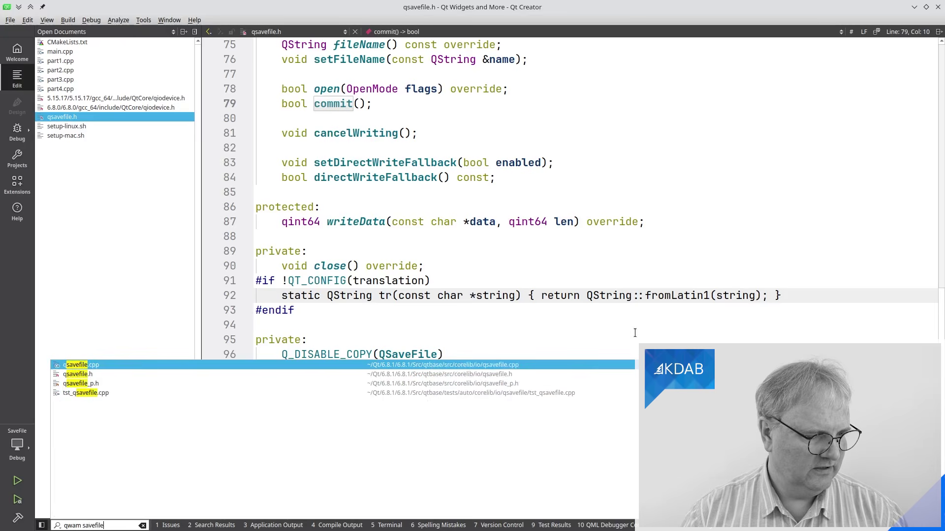
key("Return")
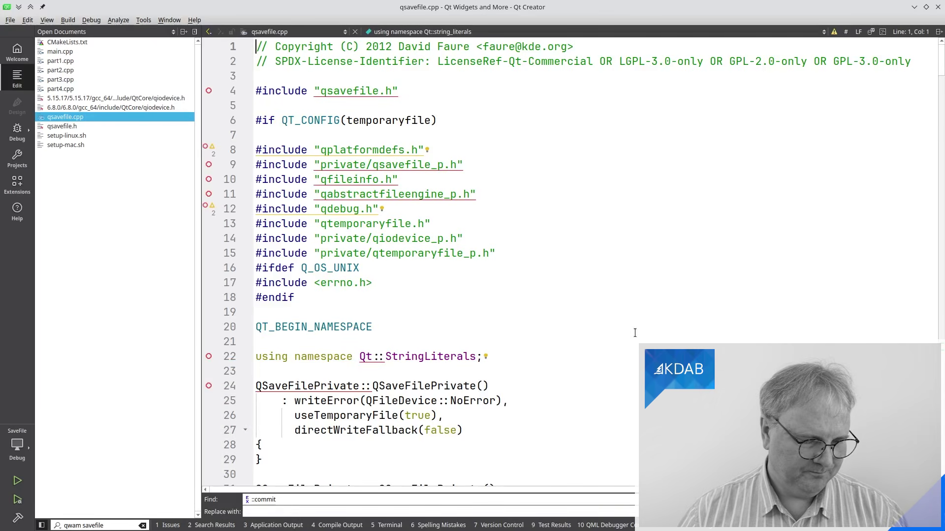
- Search the locator without the qwam prefix for qsavef and then for qfile
key("ctrl+k")
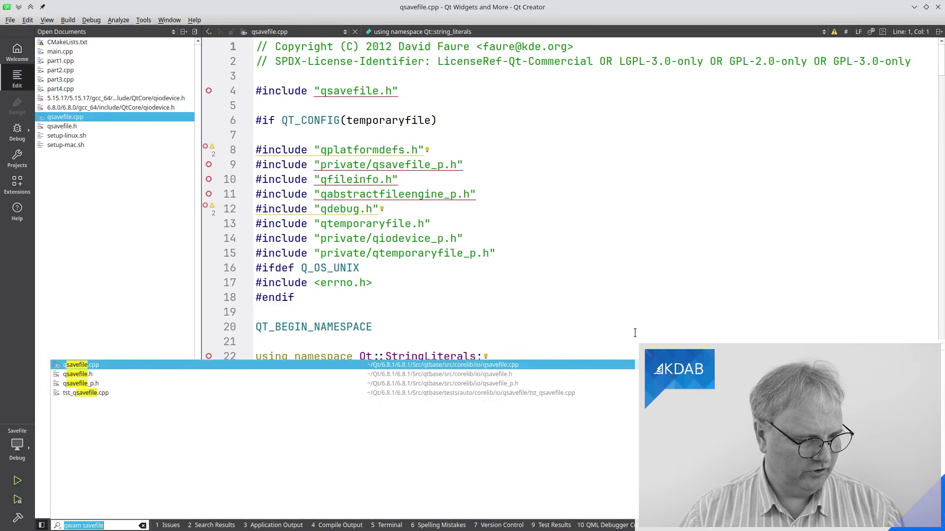
type("qsavef")
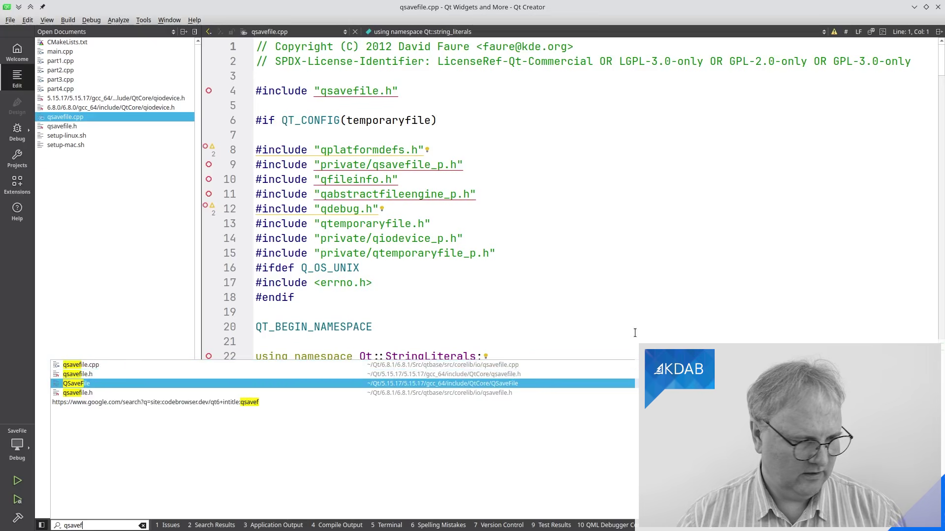
key("Return")
key("ctrl+k")
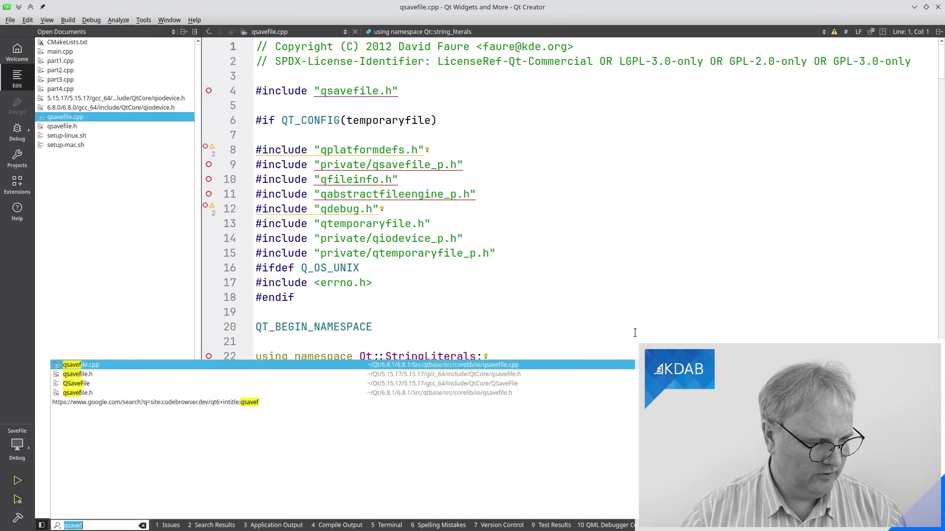
type("qfile")
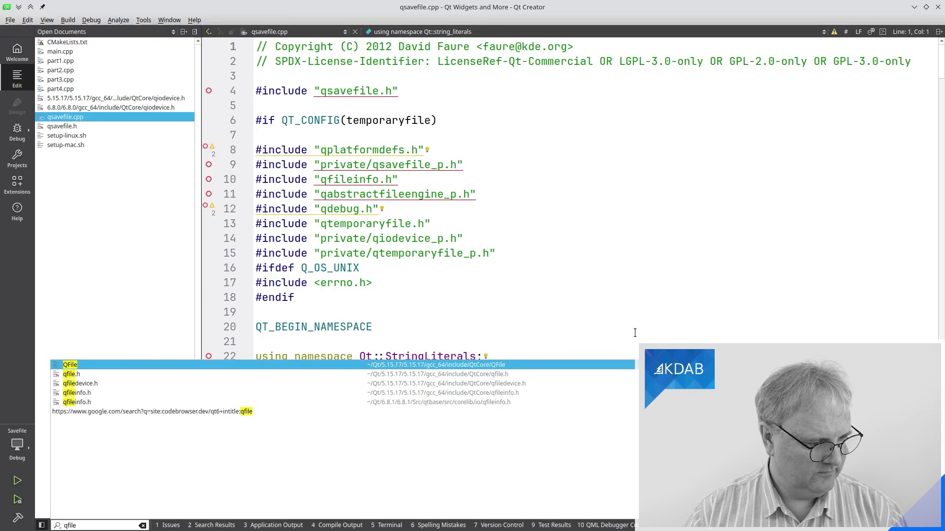
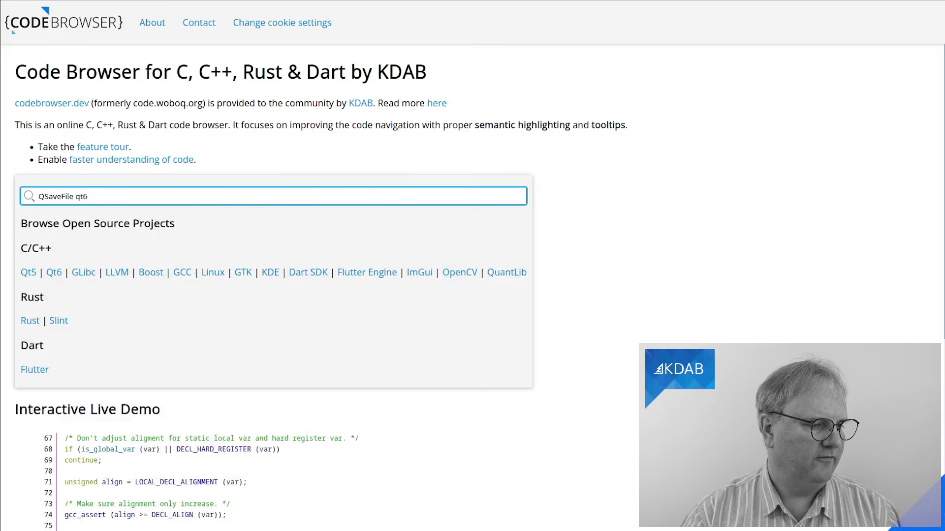
- Search the Code Browser website for "QSaveFile qt6" and open the qsavefile.cpp source code result
key("Return")
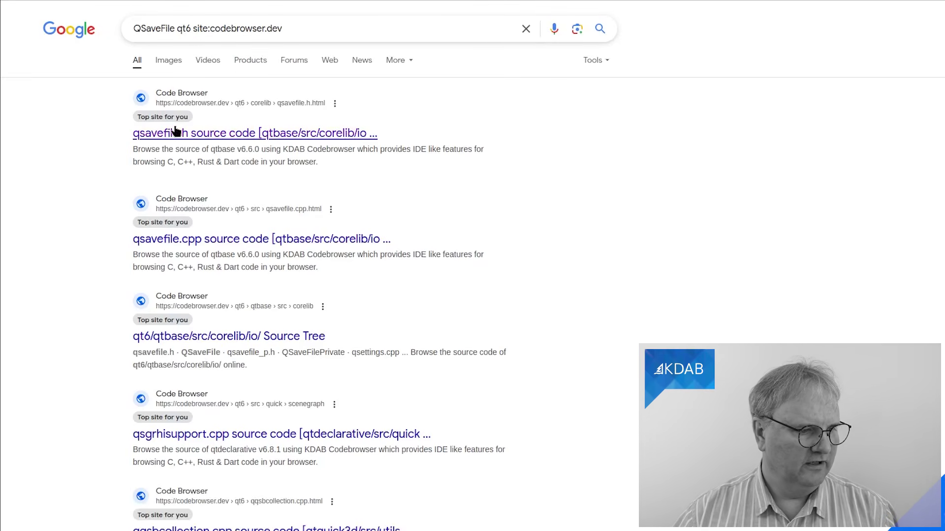
left_click(262, 241)
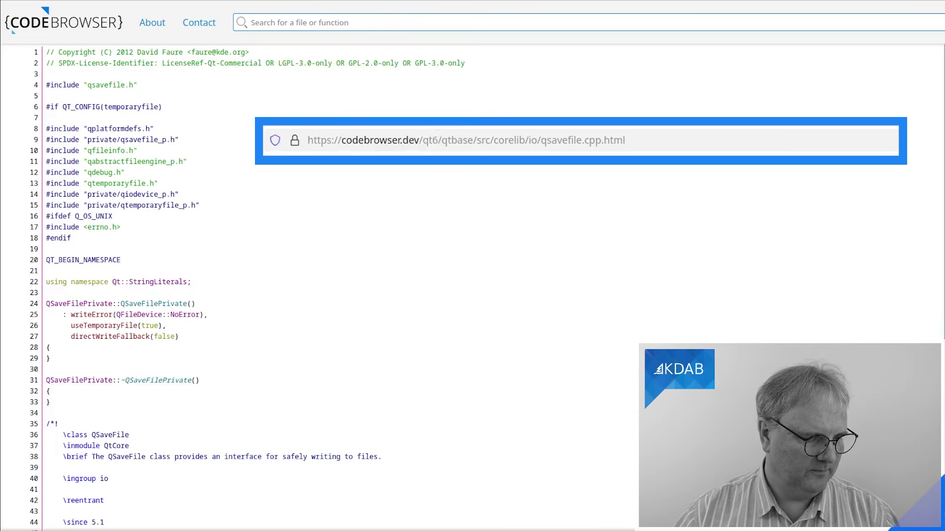
- Search the qsavefile.cpp source page for "commit"
key("ctrl+f")
type("commit")
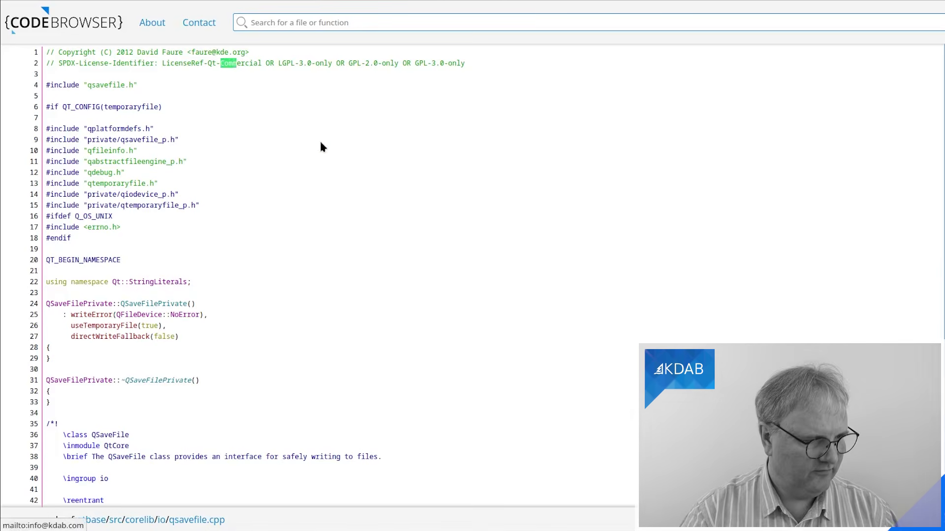
- Search Code Browser for the function "QSaveFile::commit" and open its definition
left_click(473, 23)
type("com")
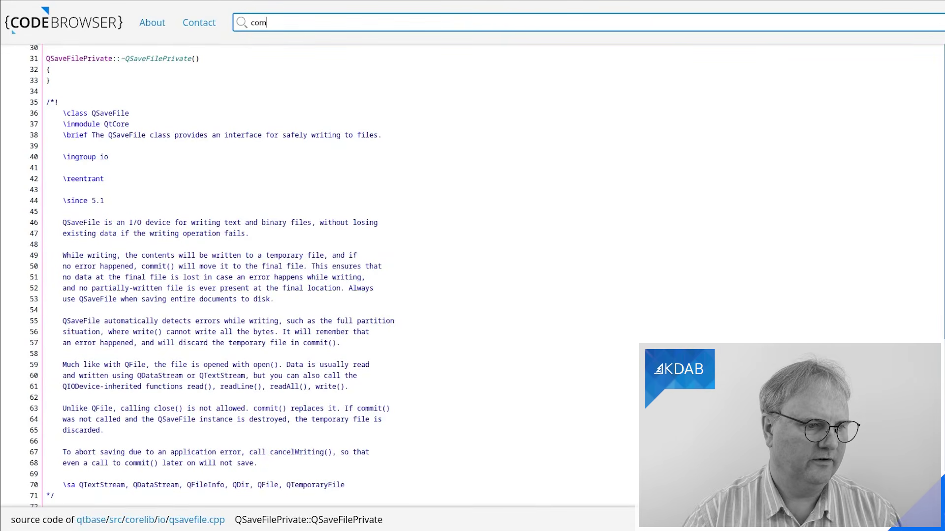
type(",it")
key("BackSpace")
key("BackSpace")
type("mit")
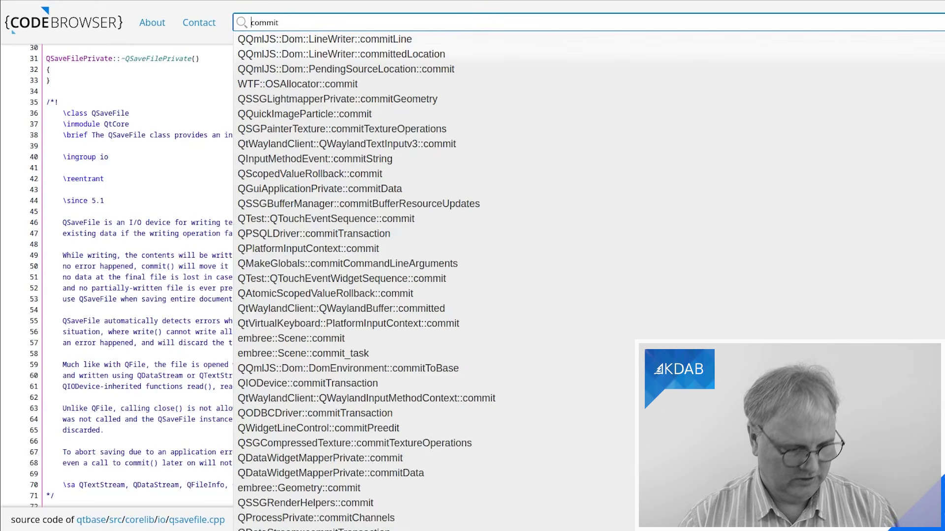
type("Q")
type("SaveFile")
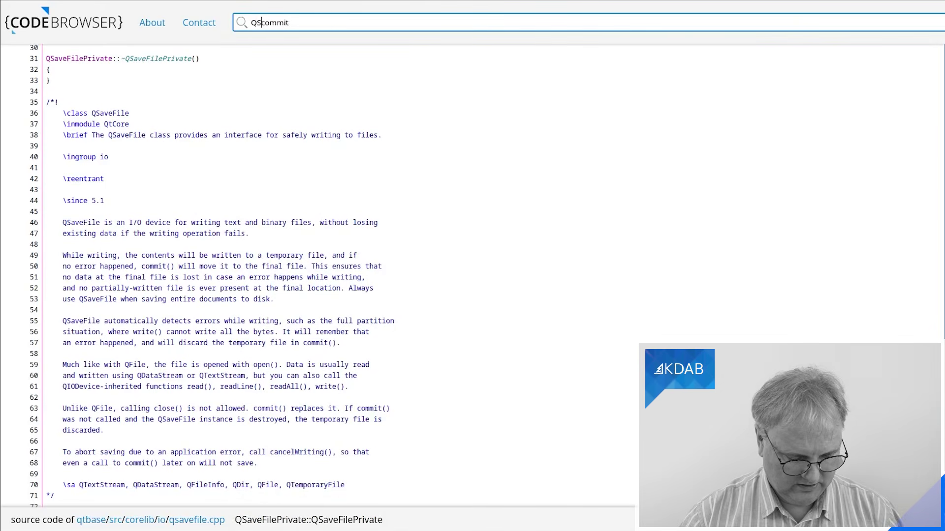
type("::")
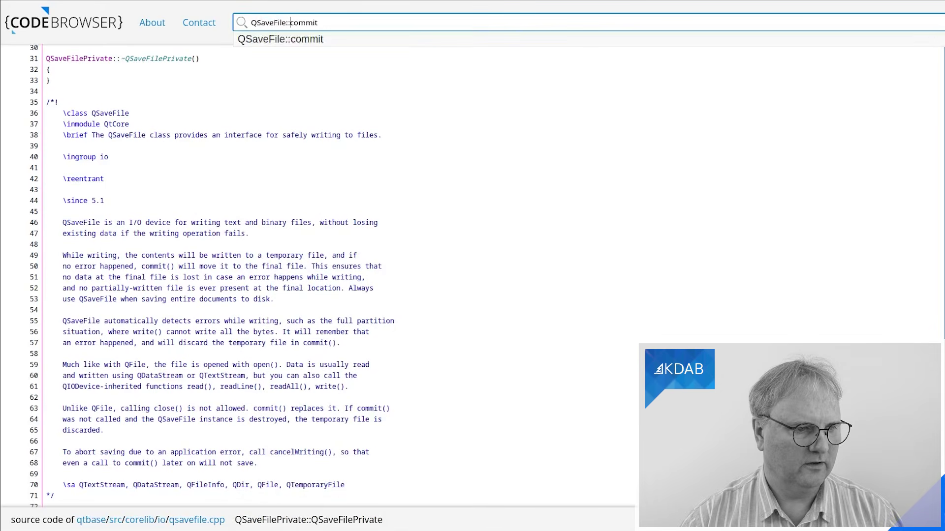
key("Return")
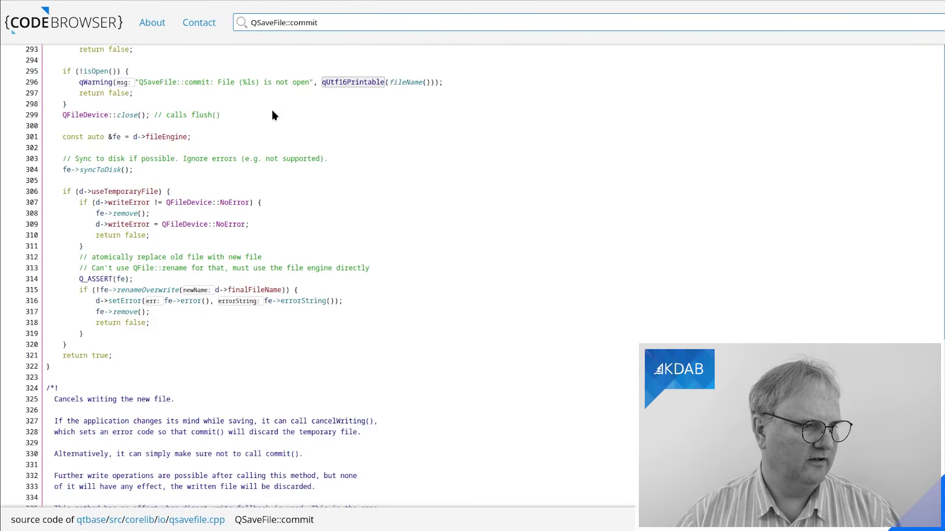
- Follow the isOpen call inside QSaveFile::commit to its definition and return to the commit function
scroll(270, 108, "up", 2)
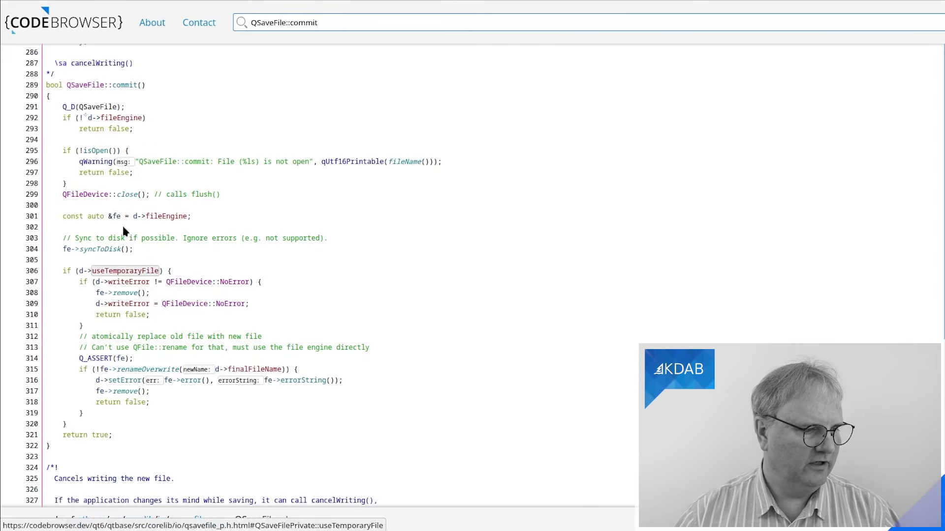
left_click(106, 152)
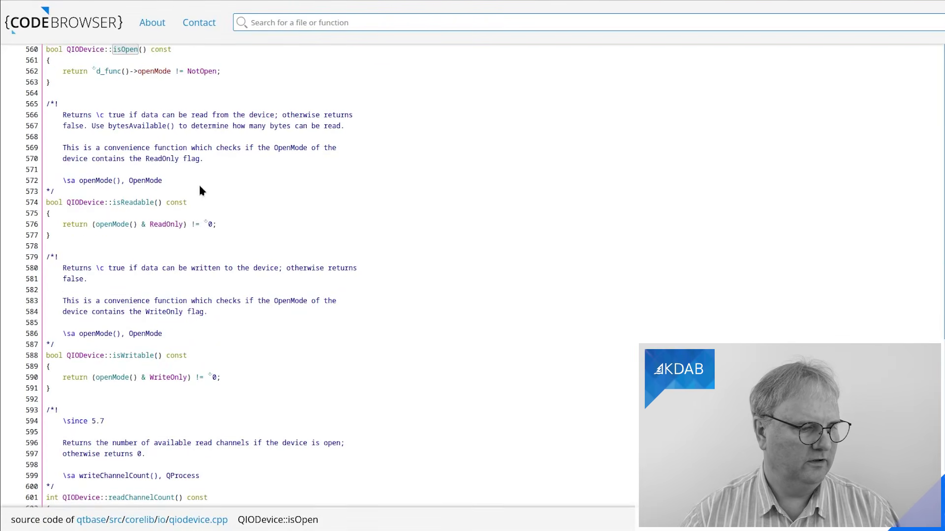
key("alt+Left")
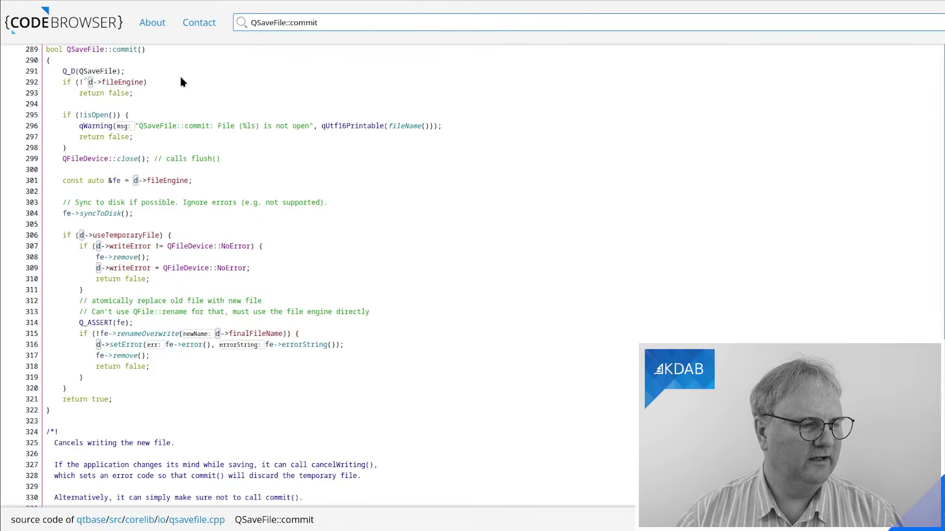
- List the uses of QSaveFile::commit and open the one in qtbase/src/corelib/io/qsettings.cpp
mouse_move(128, 53)
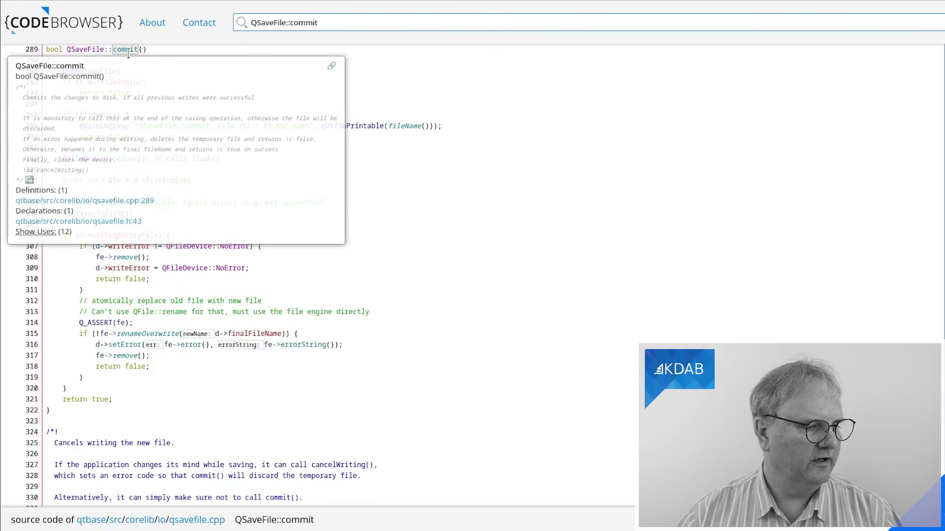
left_click(54, 234)
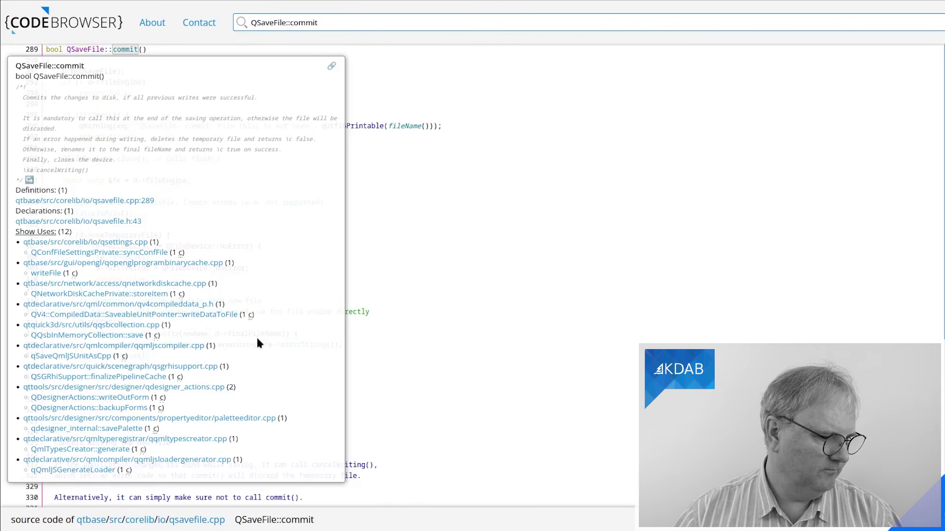
left_click(133, 243)
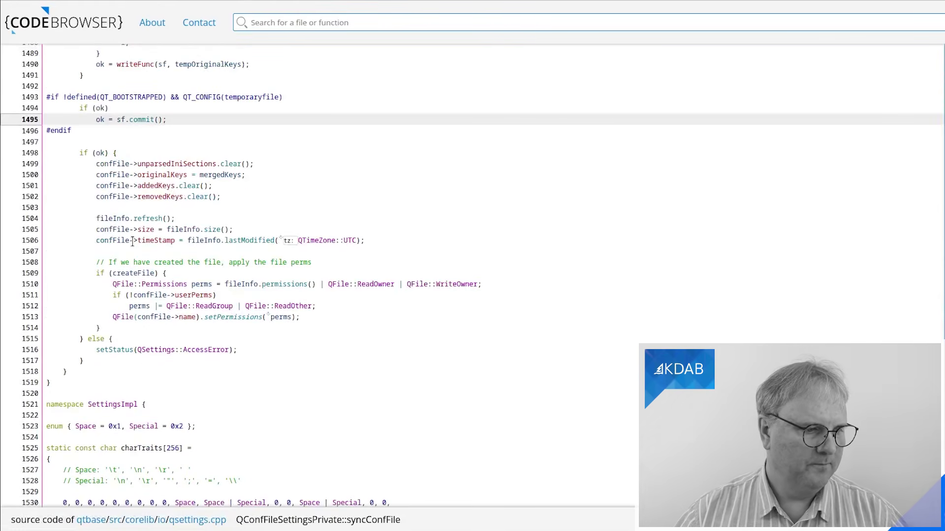
mouse_move(147, 248)
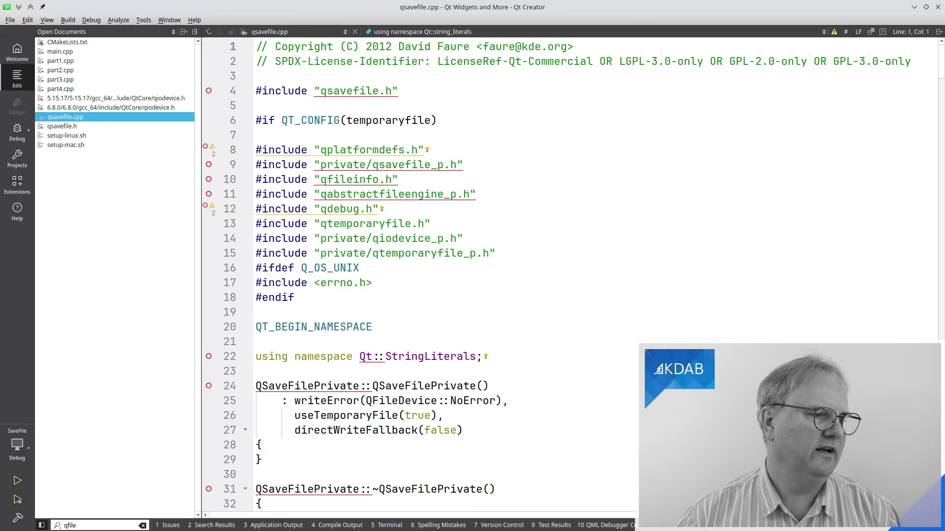
key("alt+e")
key("Up")
key("Return")
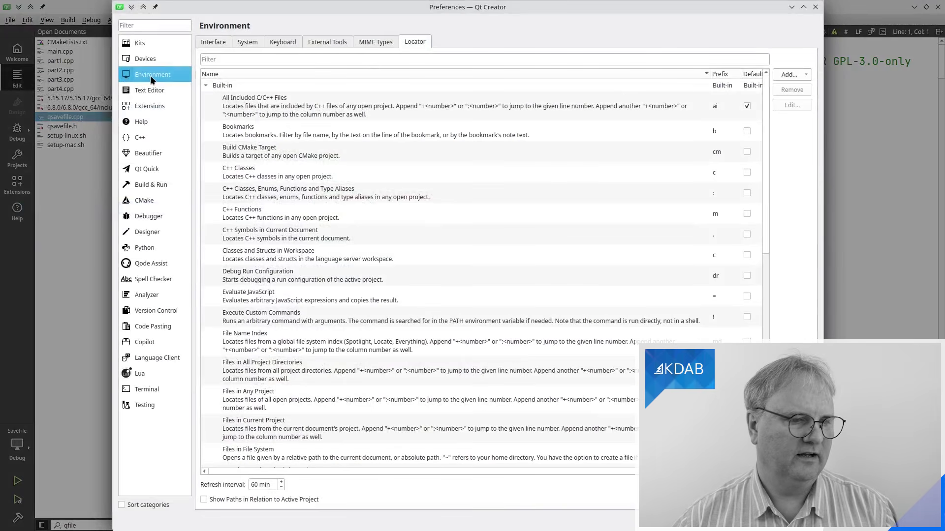
left_click(796, 73)
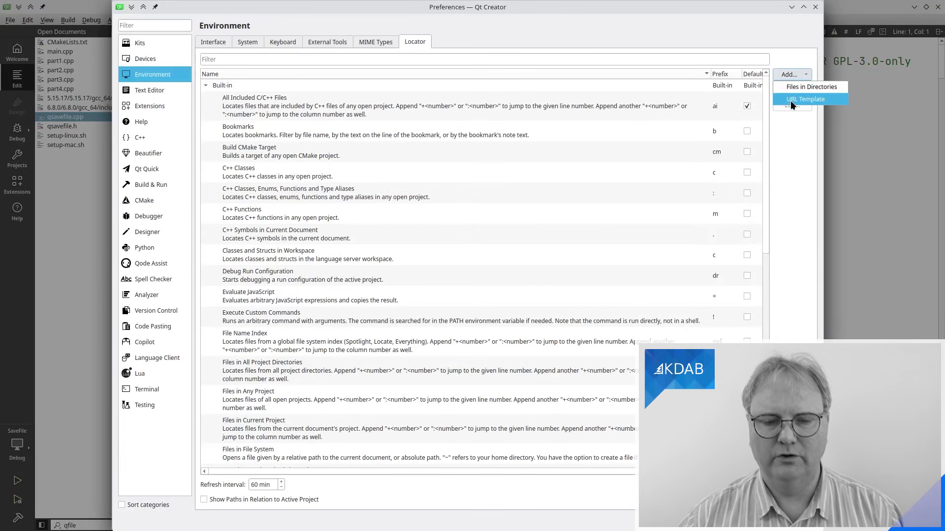
left_click(805, 100)
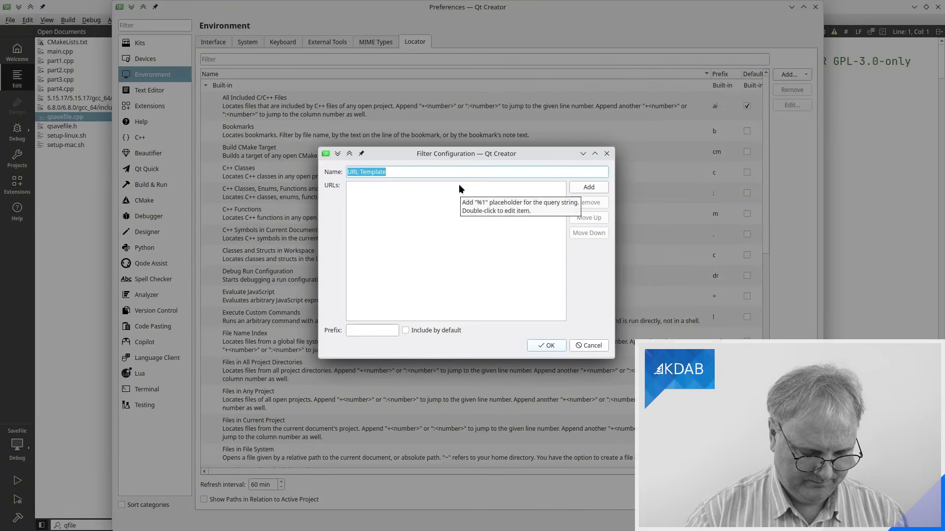
type("Open C")
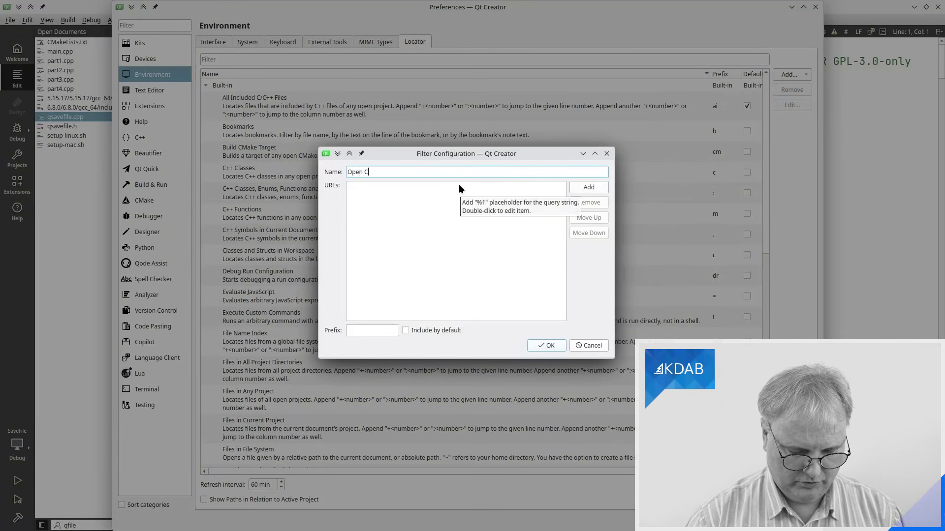
type("odeBeo")
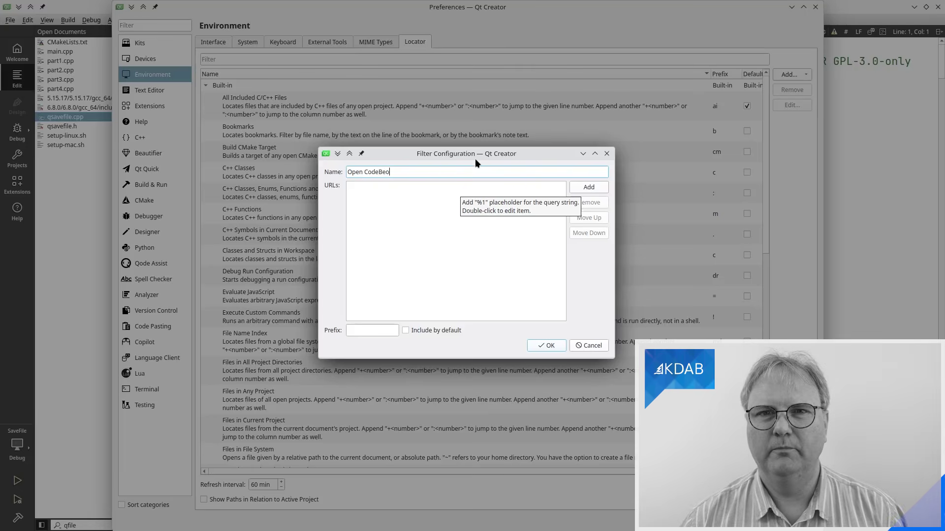
left_click(595, 187)
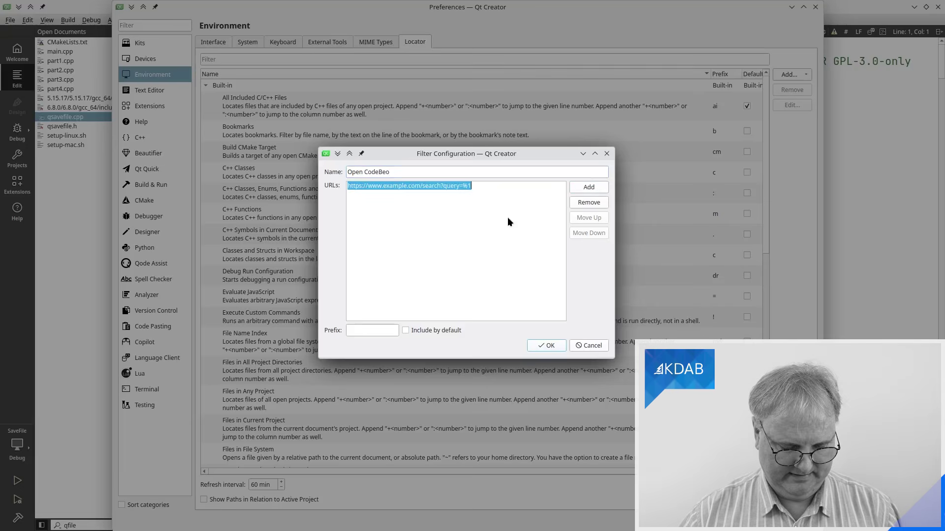
type("https://www.google.com/search?q=site:codebrowser.dev/qt6+intitle:%1")
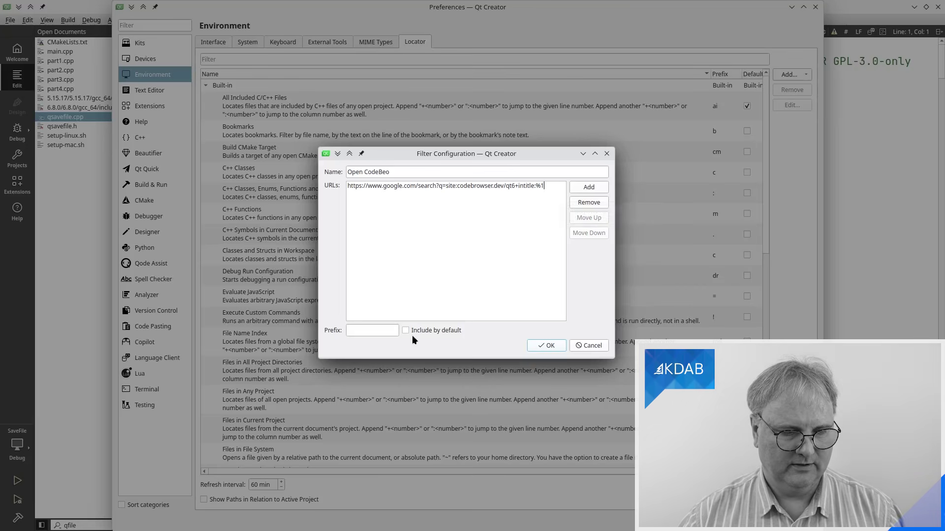
- Set the filter's prefix to qwamcb, include it by default, and save the filter and preferences
left_click(365, 331)
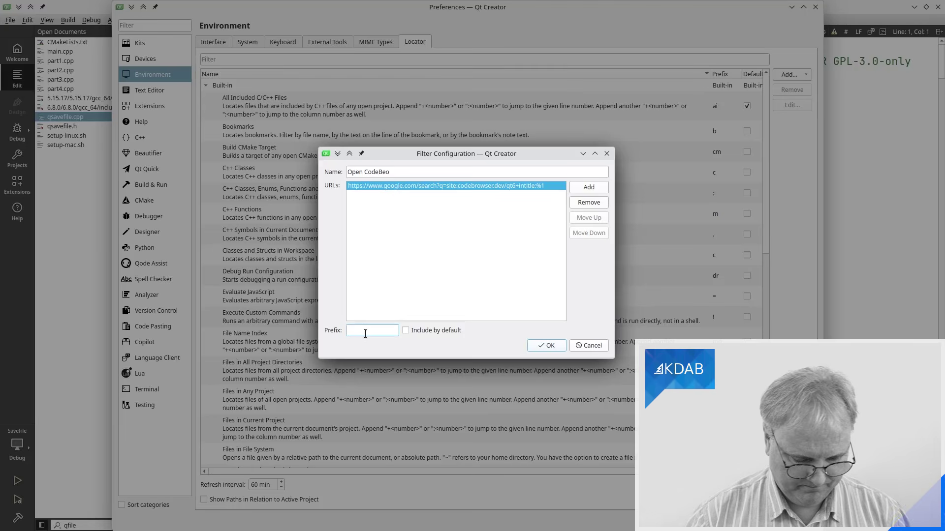
type("qwam")
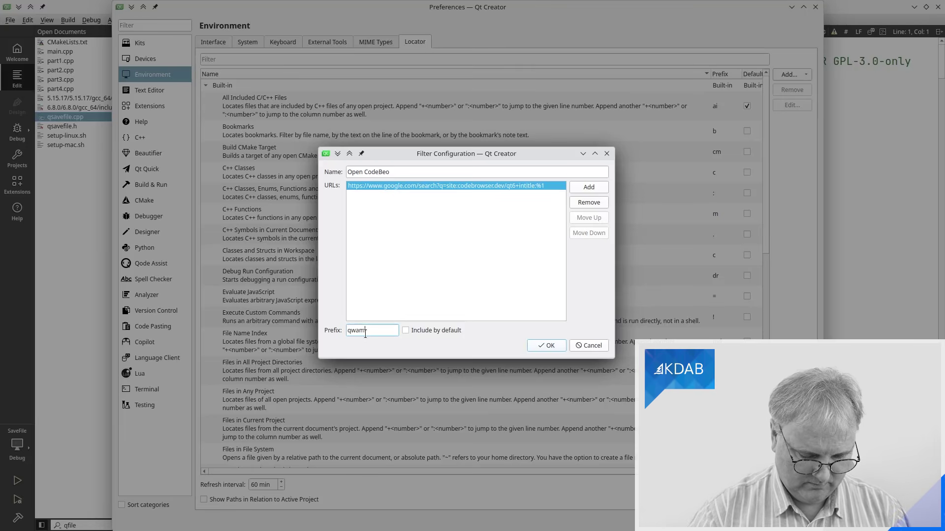
type("b")
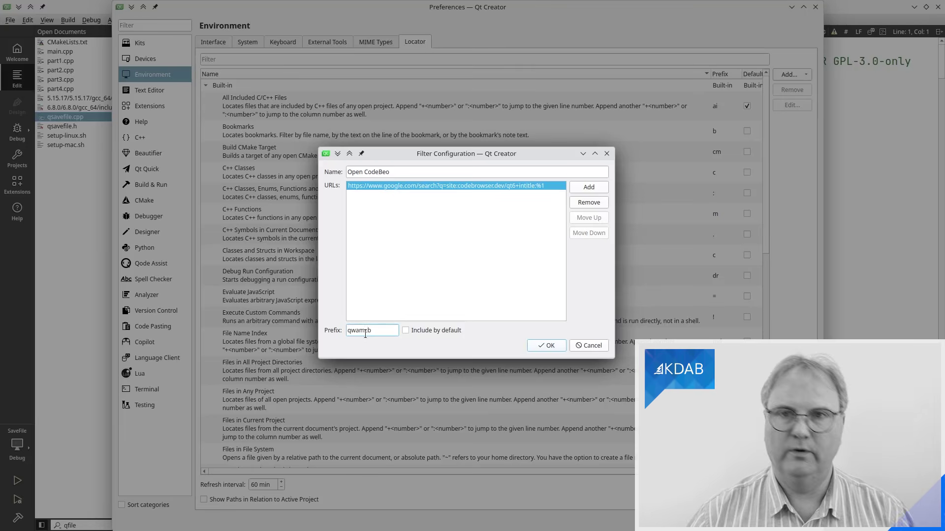
left_click(448, 333)
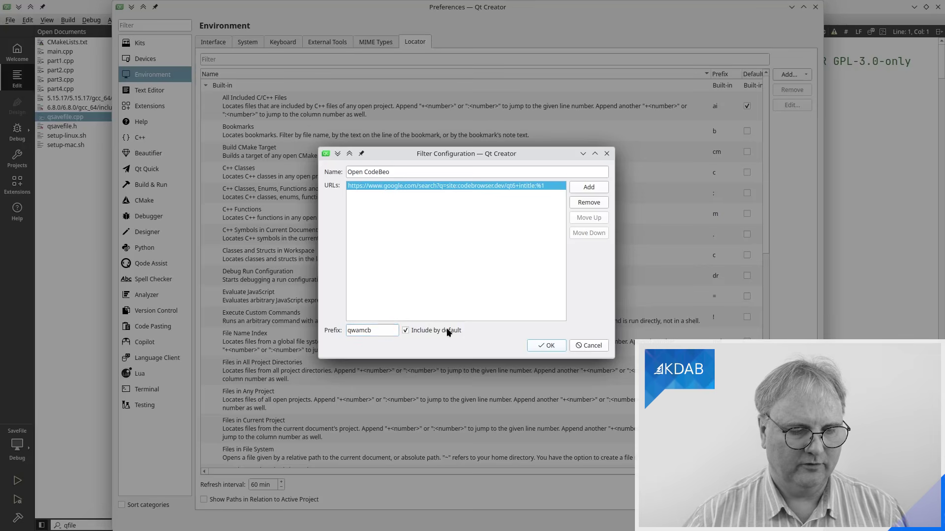
left_click(557, 349)
left_click(713, 521)
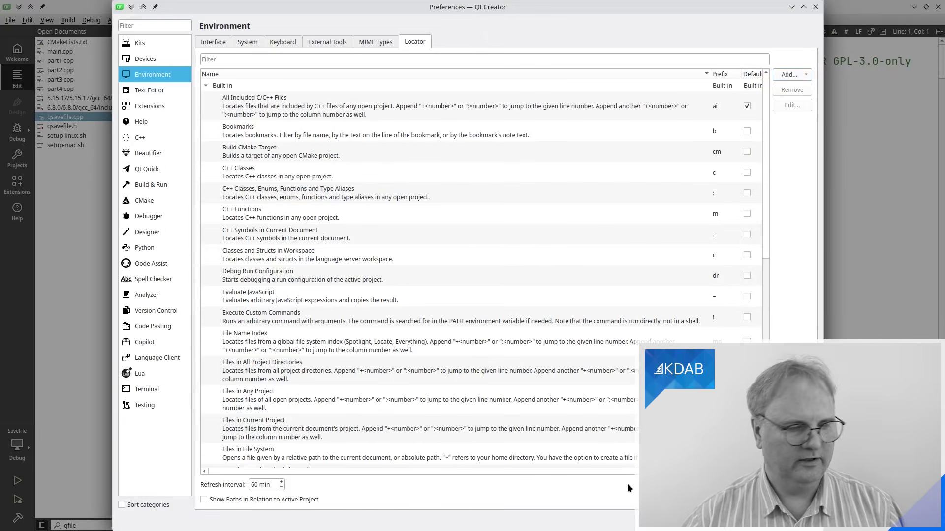
- Launch the web search with the locator query "qwamcb qsavefile" and query "qsavefile" again without the prefix
key("ctrl+k")
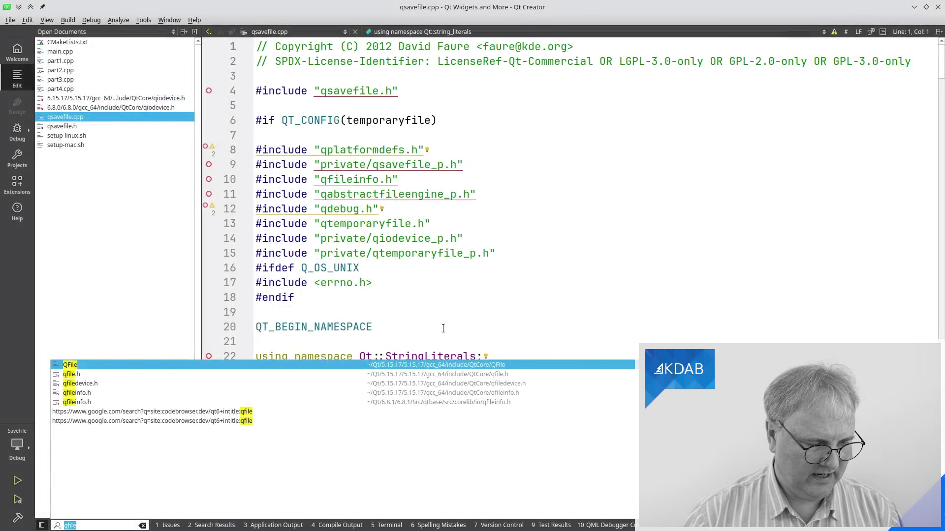
type("qw")
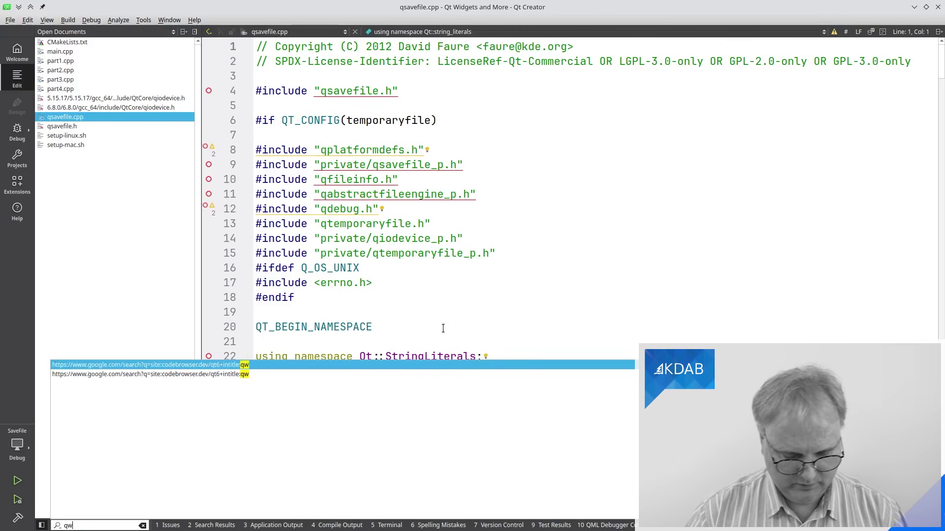
type("amcb ")
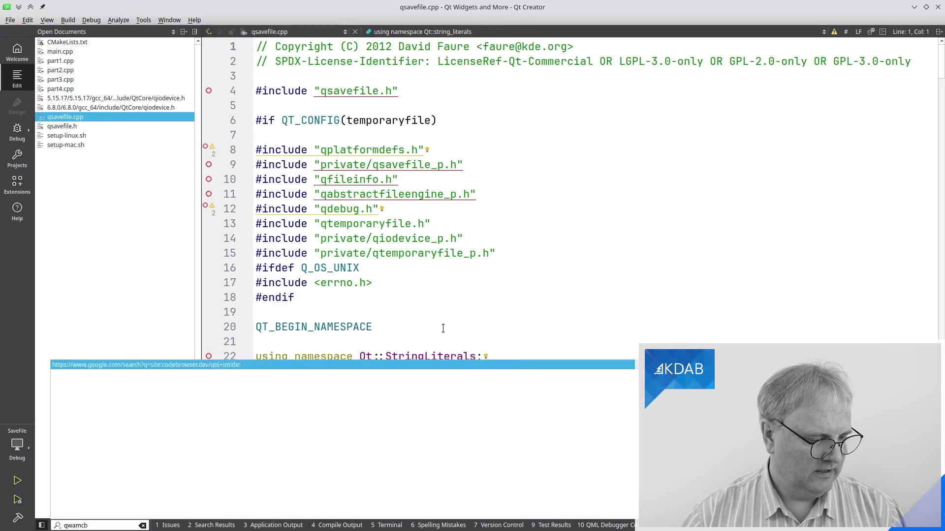
type("qsavefile")
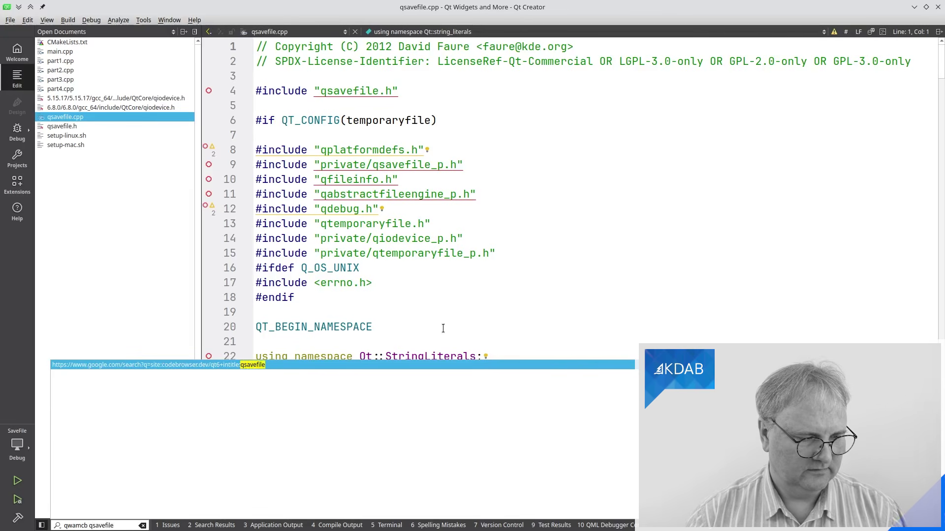
key("Return")
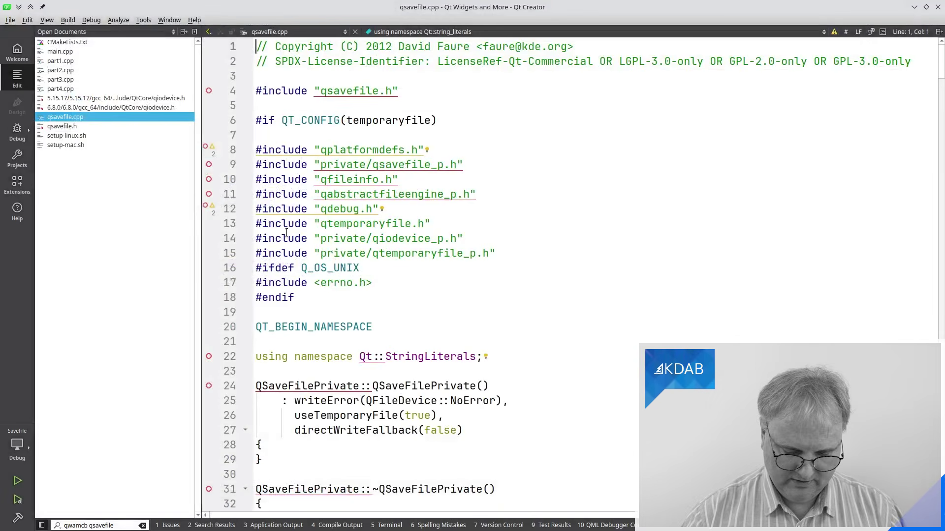
key("ctrl+k")
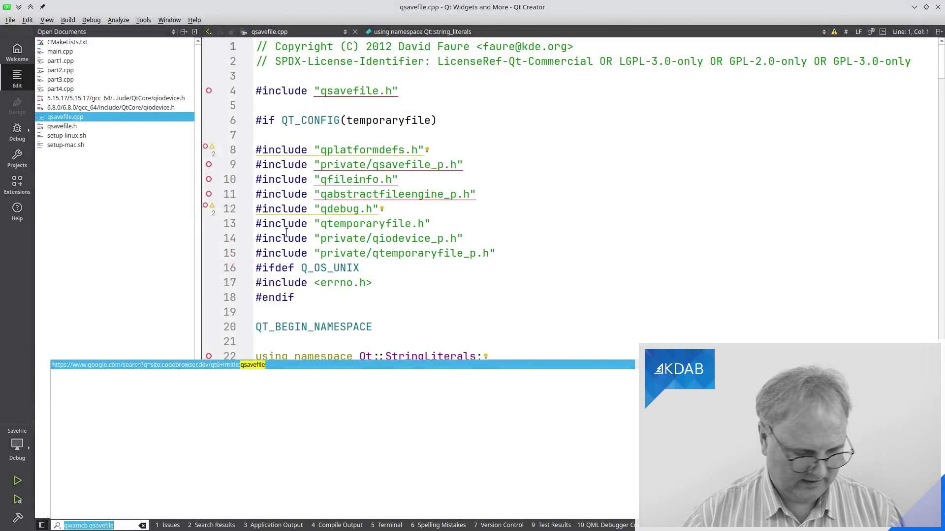
type("qsavefile")
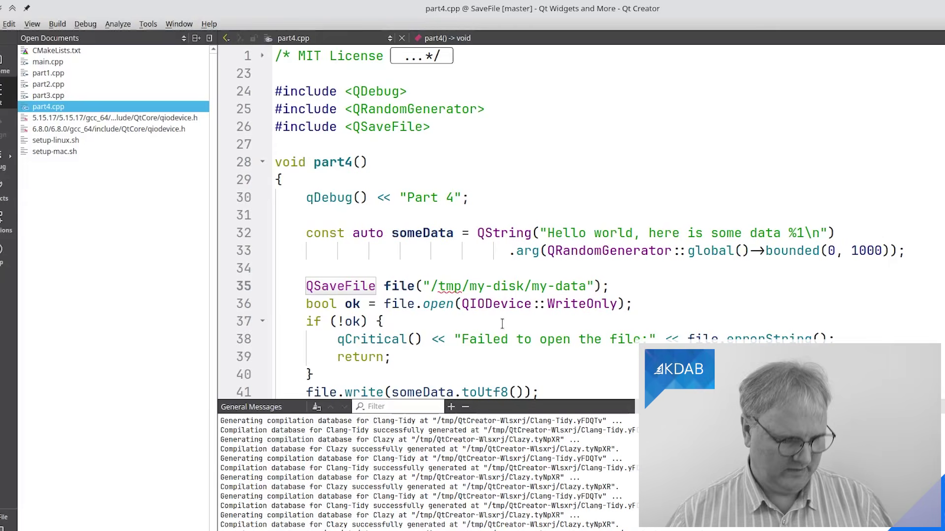
- Open the External Tools preferences and examine the Launch Codebrowser tool's executable and arguments
key("alt+e")
key("Up")
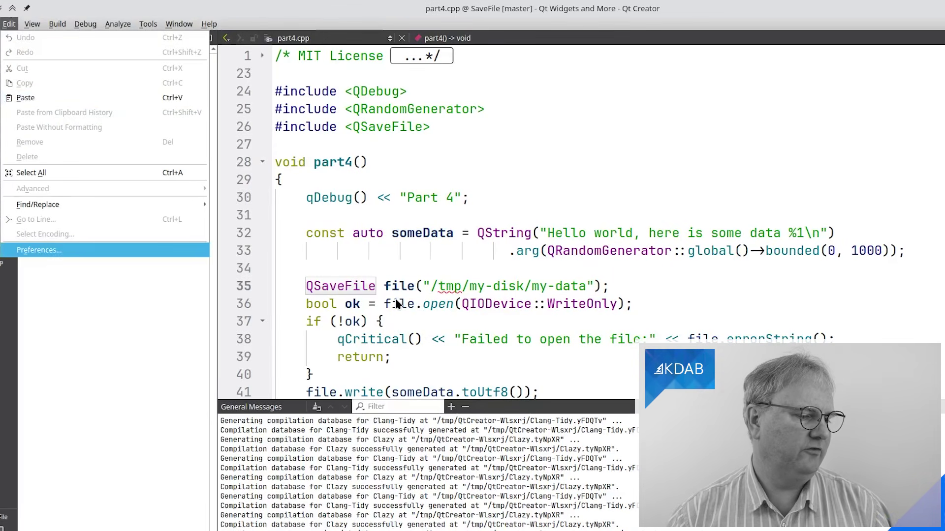
key("Return")
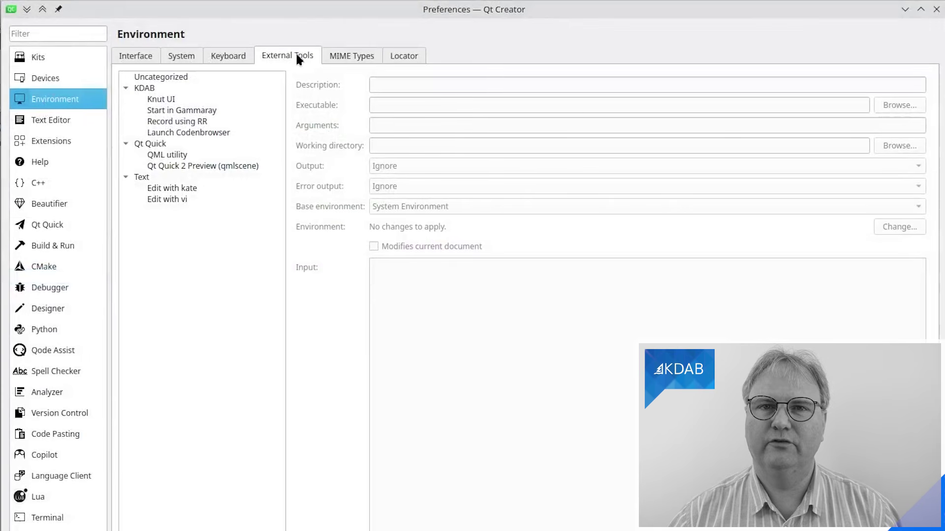
left_click(192, 132)
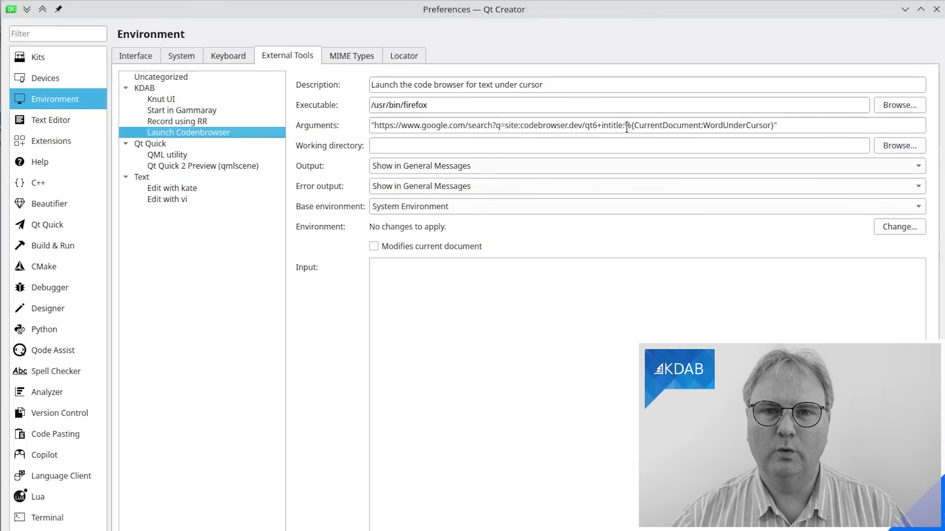
mouse_move(626, 128)
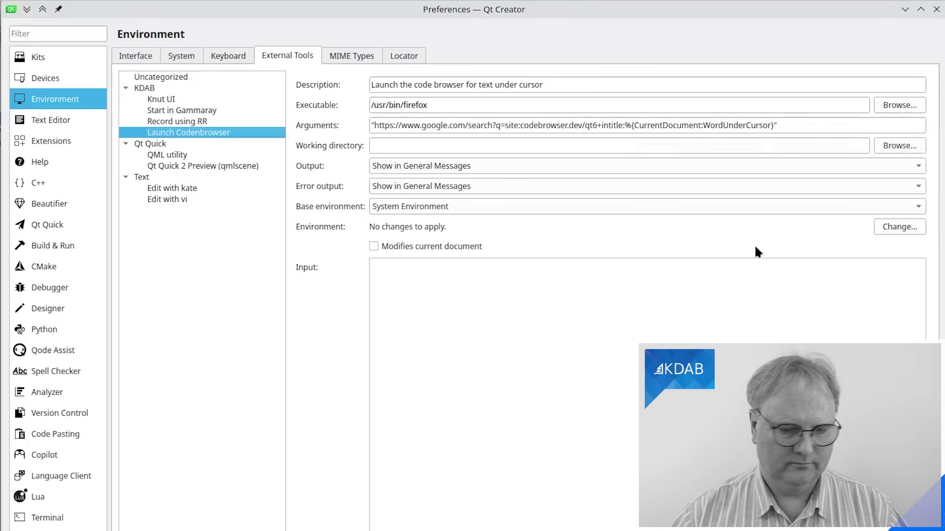
- Examine the variables available for the Launch Codebrowser tool's arguments, close the variable list, and accept the preferences
left_click(825, 125)
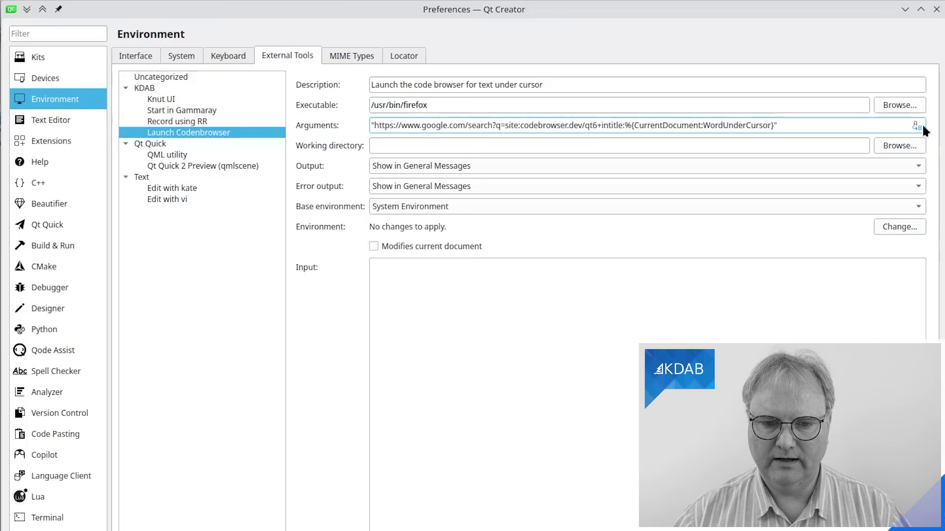
left_click(915, 126)
scroll(475, 366, "down", 10)
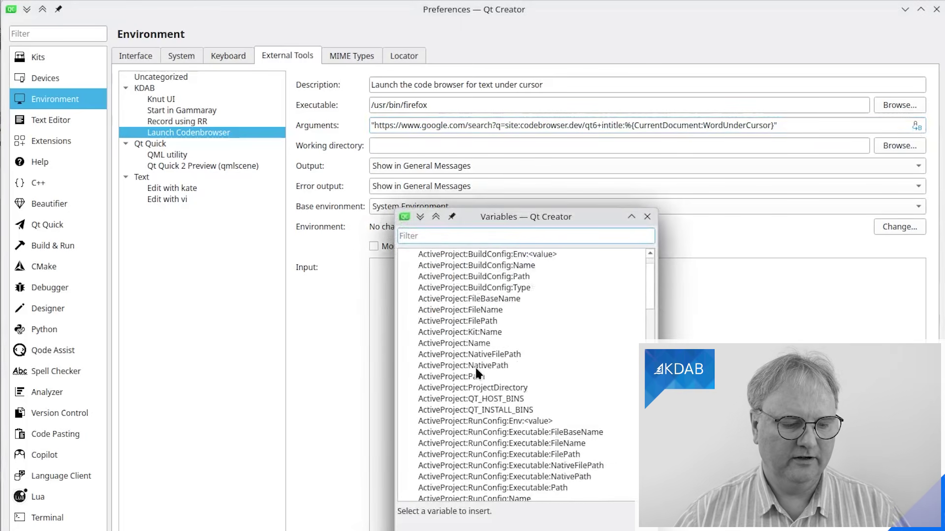
scroll(475, 366, "up", 4)
scroll(474, 367, "up", 5)
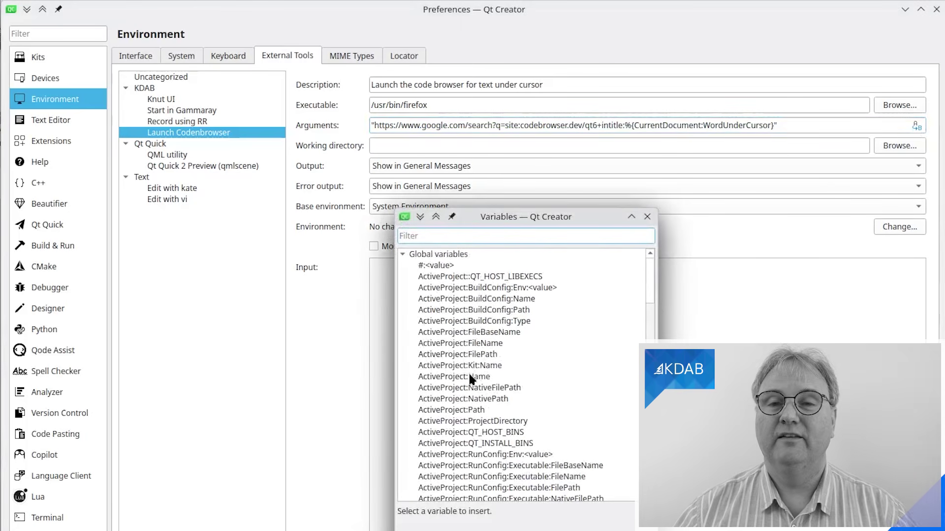
mouse_move(468, 371)
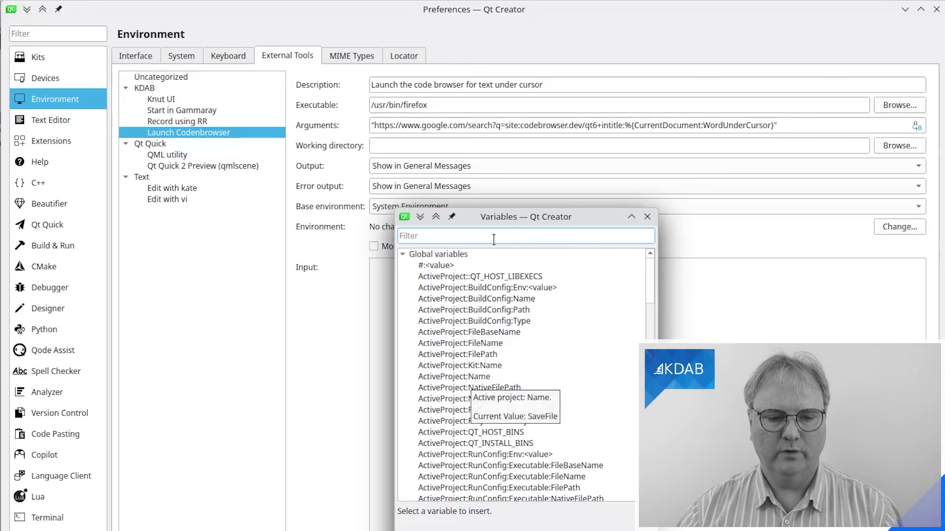
left_click(629, 125)
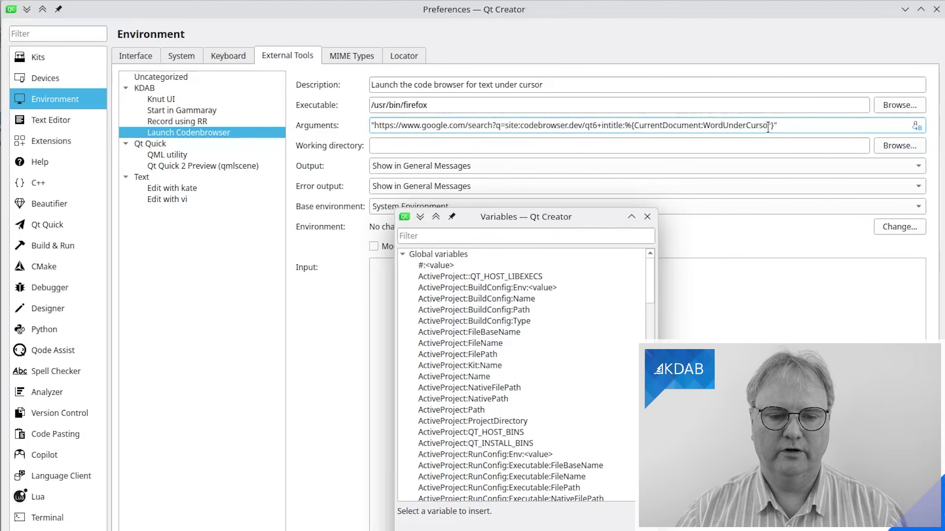
left_click(812, 124)
key("Escape")
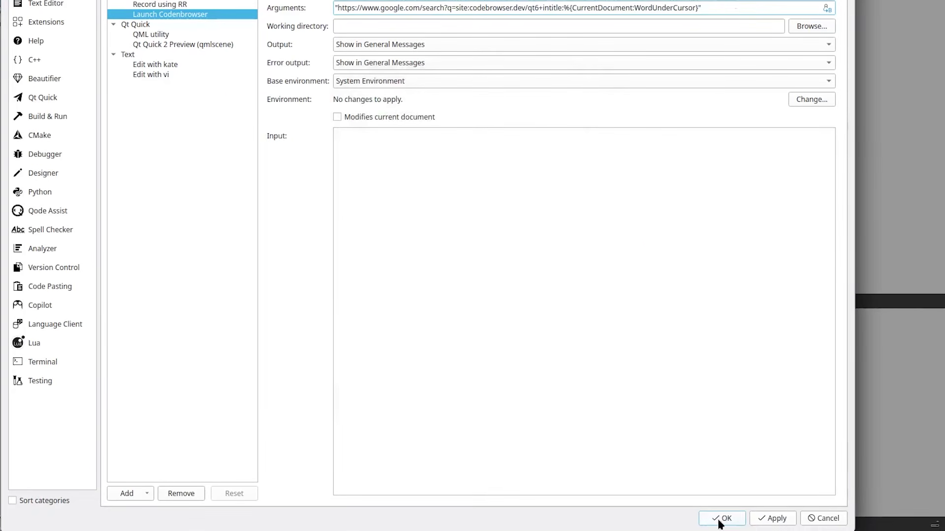
left_click(721, 519)
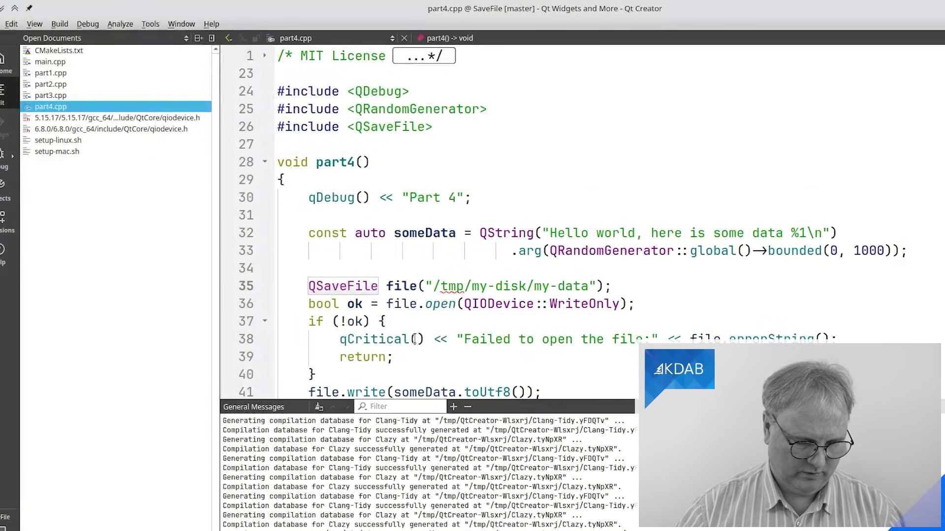
- Reopen the preferences and filter the Environment keyboard shortcuts by "code"
key("alt+e")
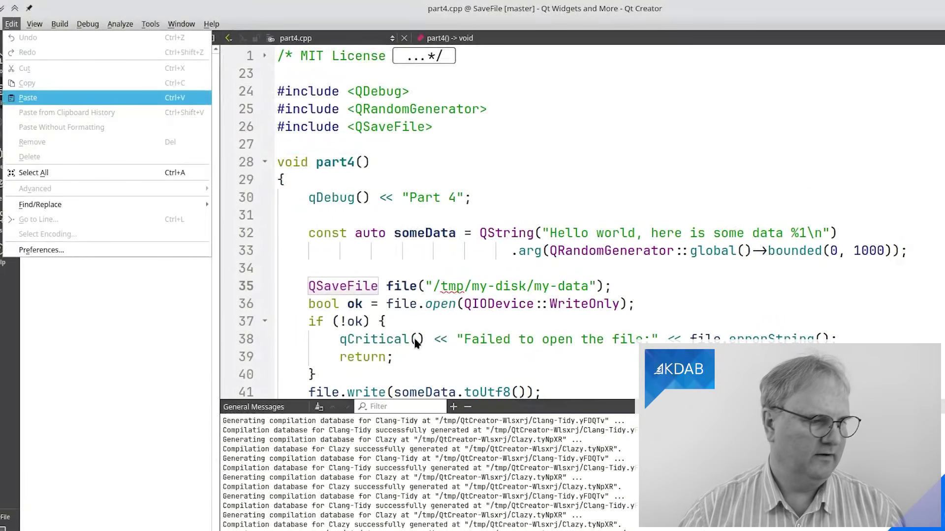
key("Up")
key("Return")
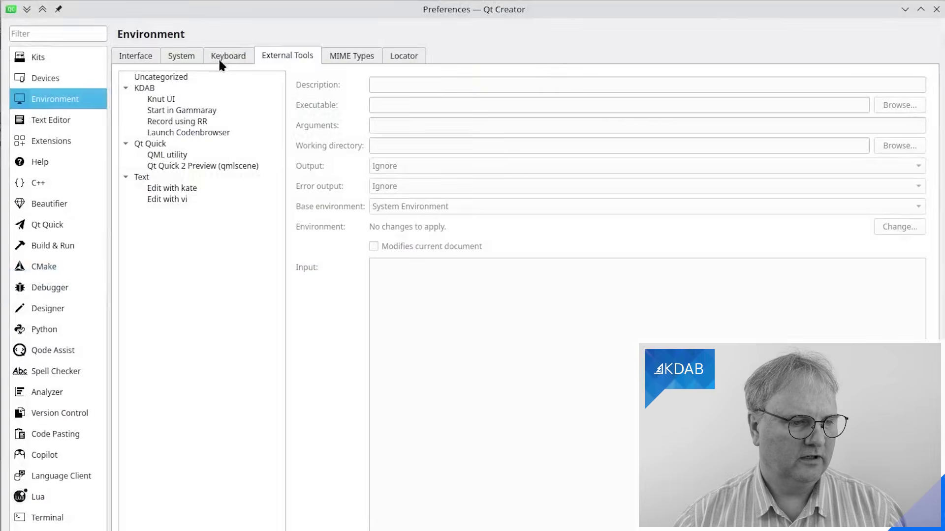
left_click(224, 57)
left_click(259, 99)
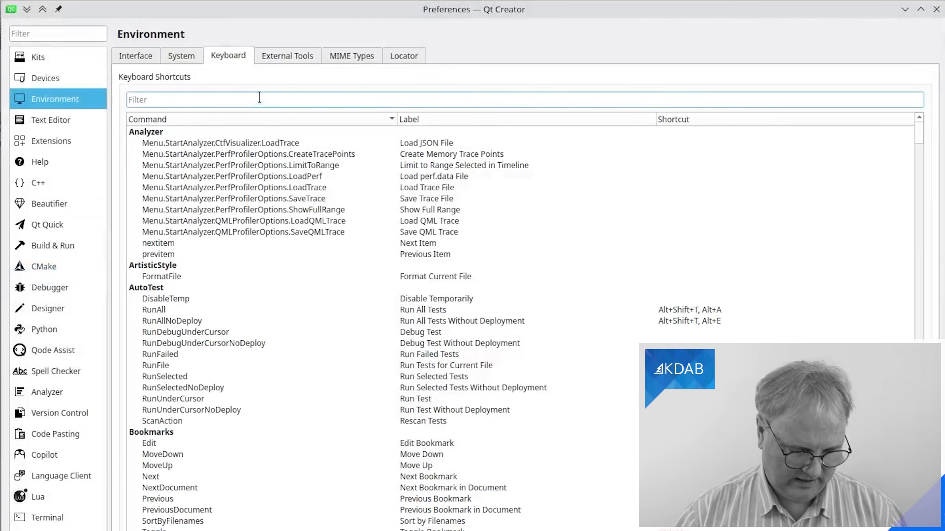
type("code")
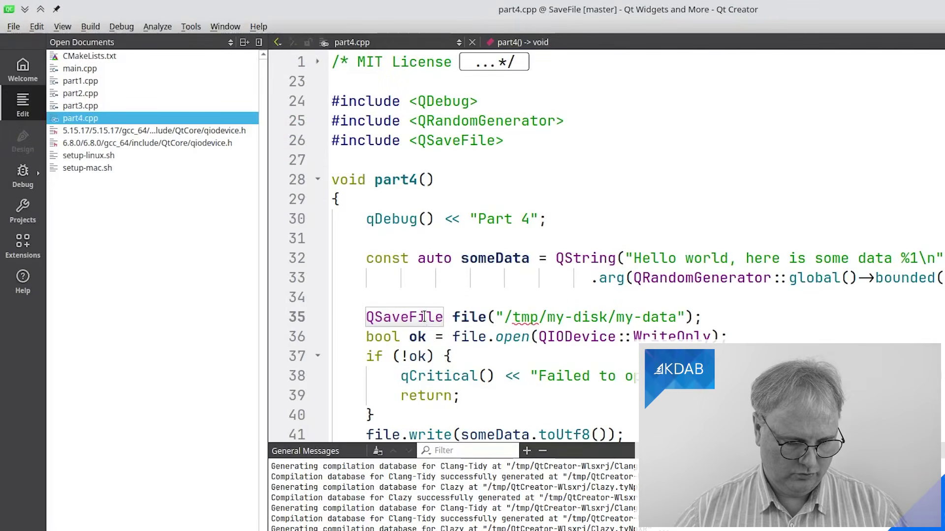
- Run the Launch Codebrowser tool for the QSaveFile class under the cursor in part4.cpp
key("ctrl+F1")
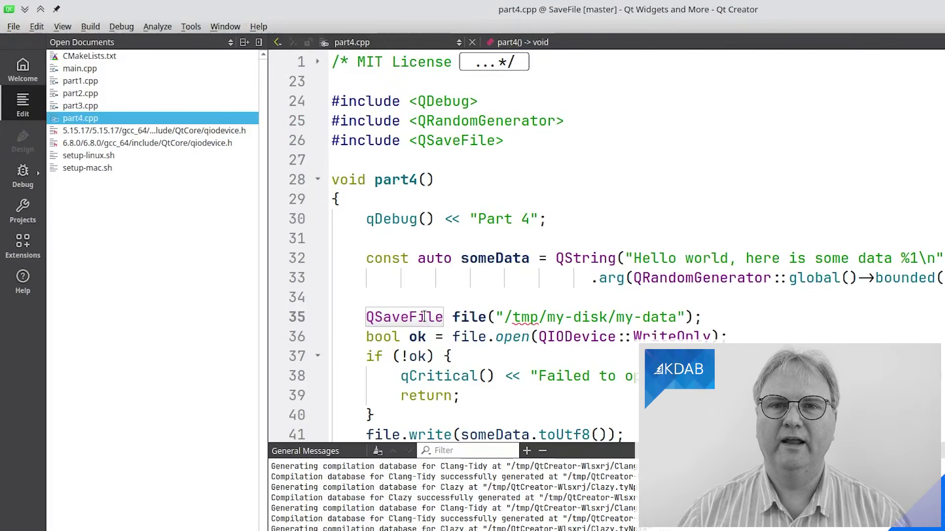